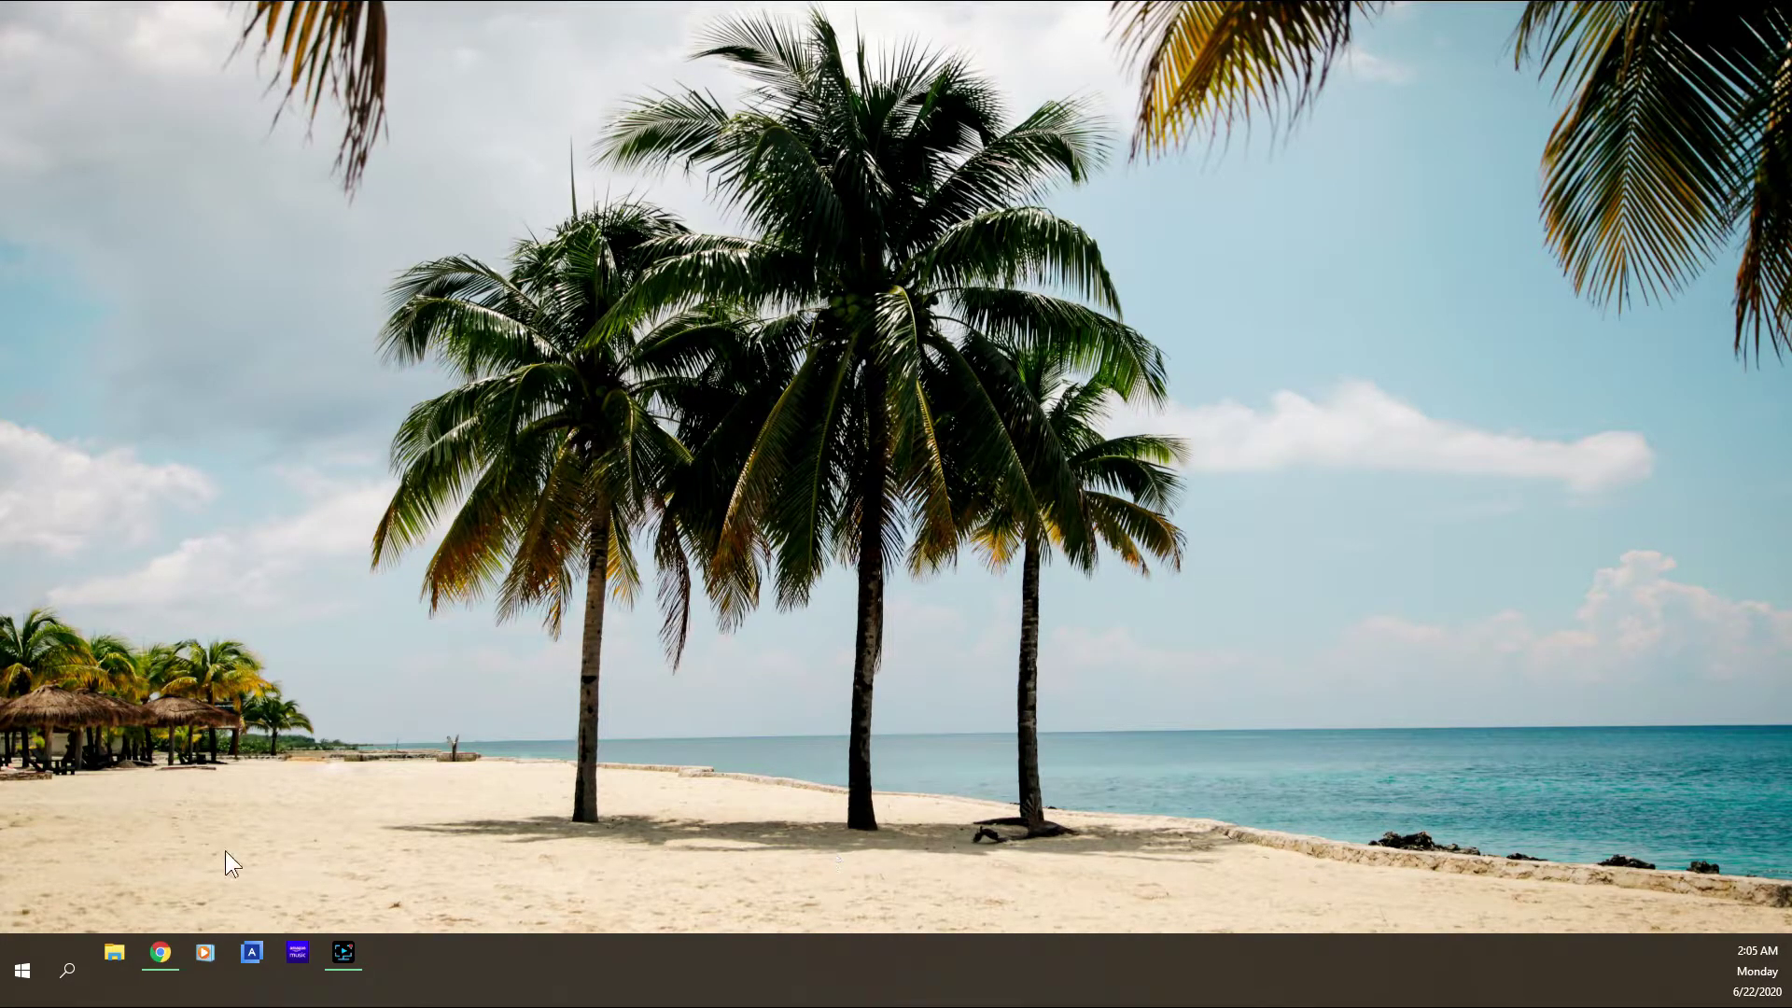
Step: Switch to Chrome and examine the operating systems offered for the VLC download on videolan.org
left_click(155, 952)
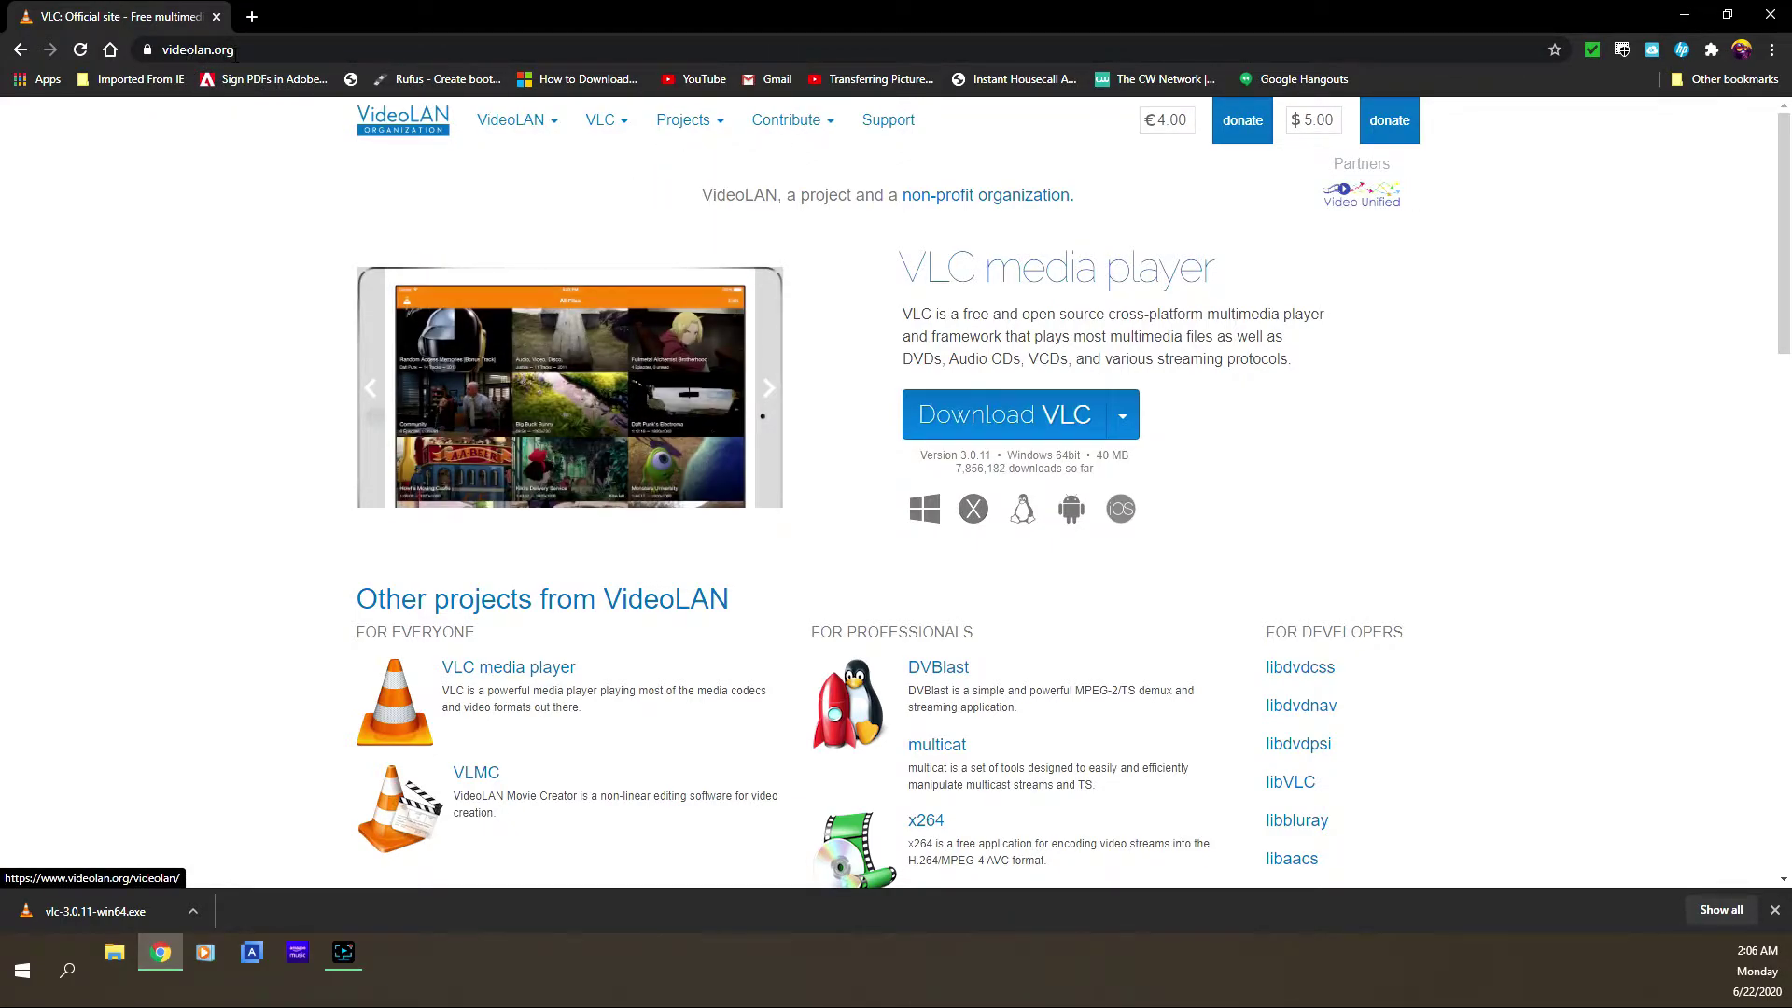
mouse_move(686, 140)
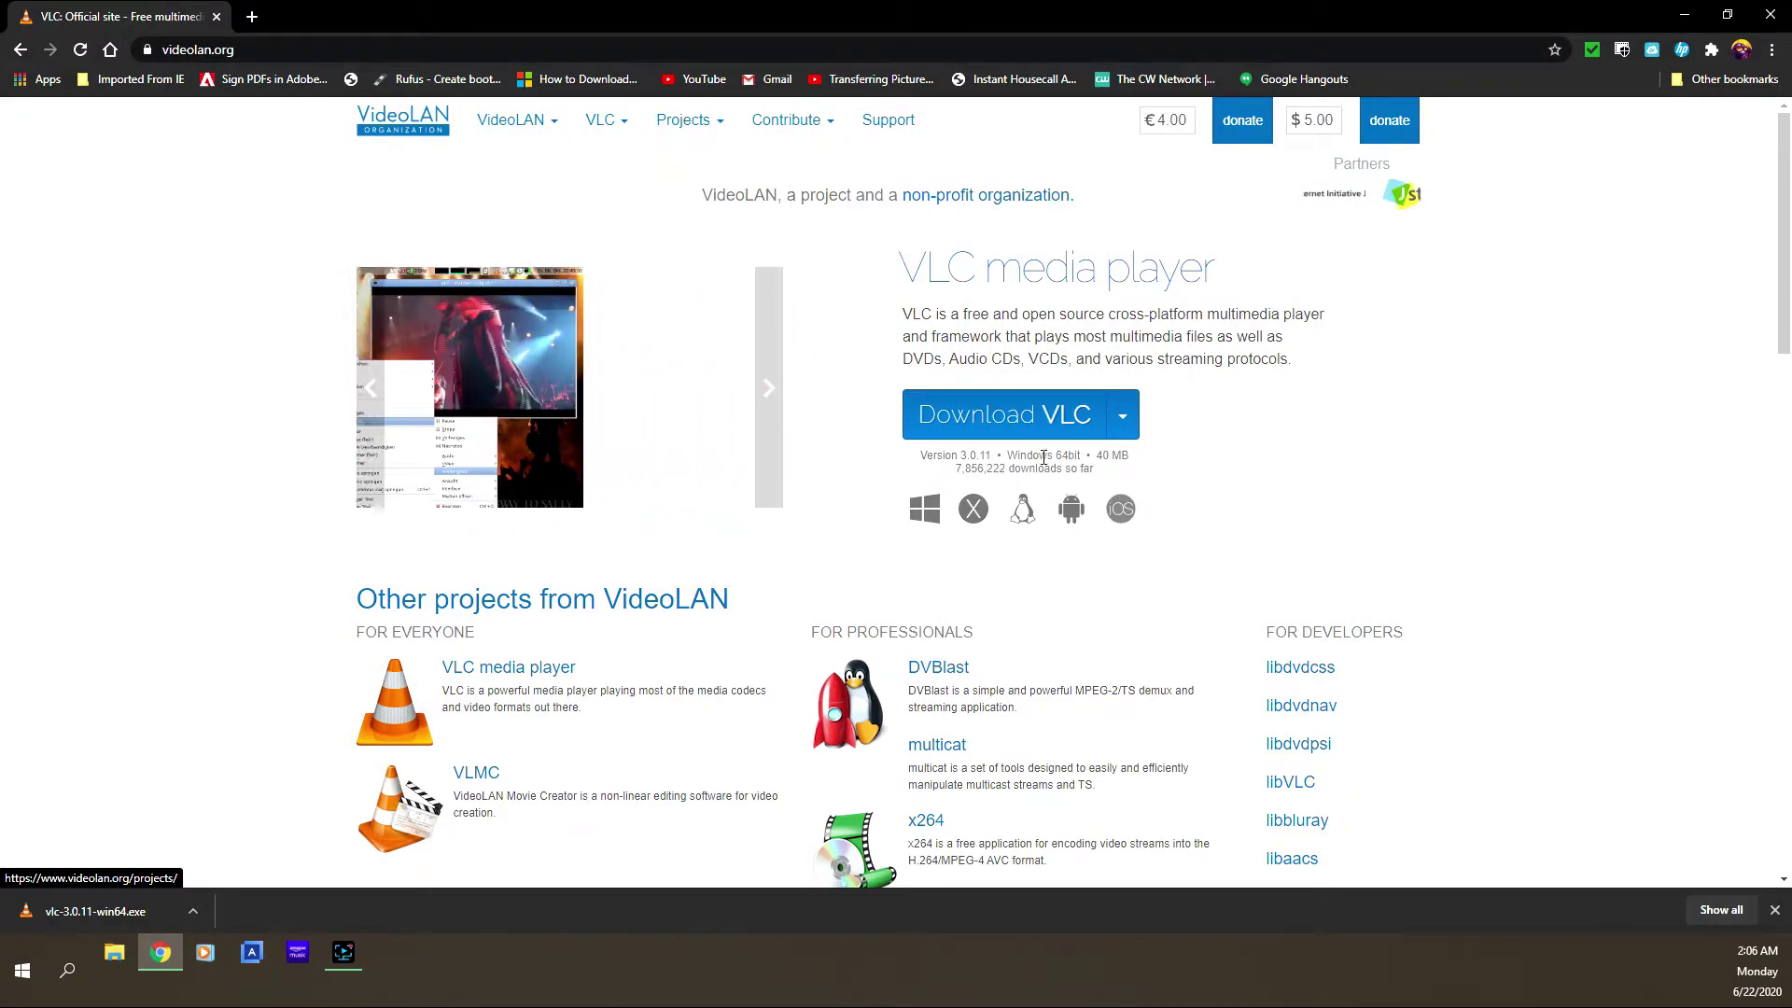
left_click(1120, 422)
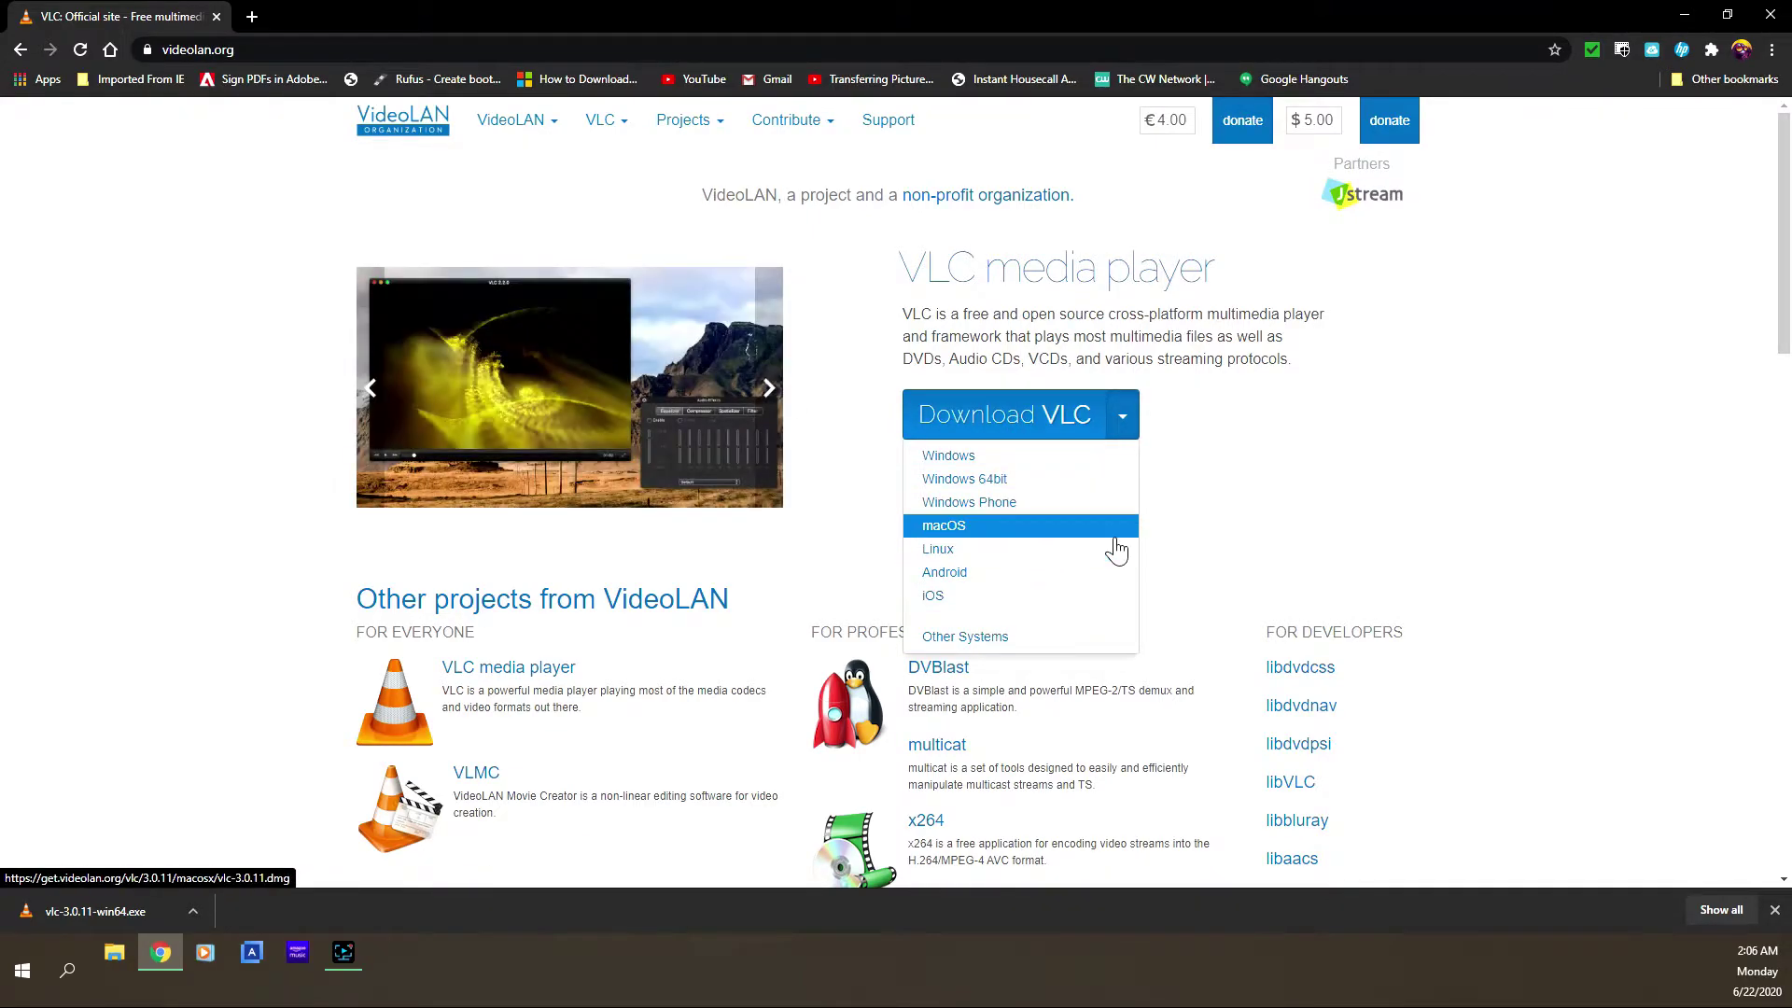
left_click(1319, 468)
Step: Look over the rest of the VideoLAN home page, and close the browser window
scroll(1319, 469, "down", 2)
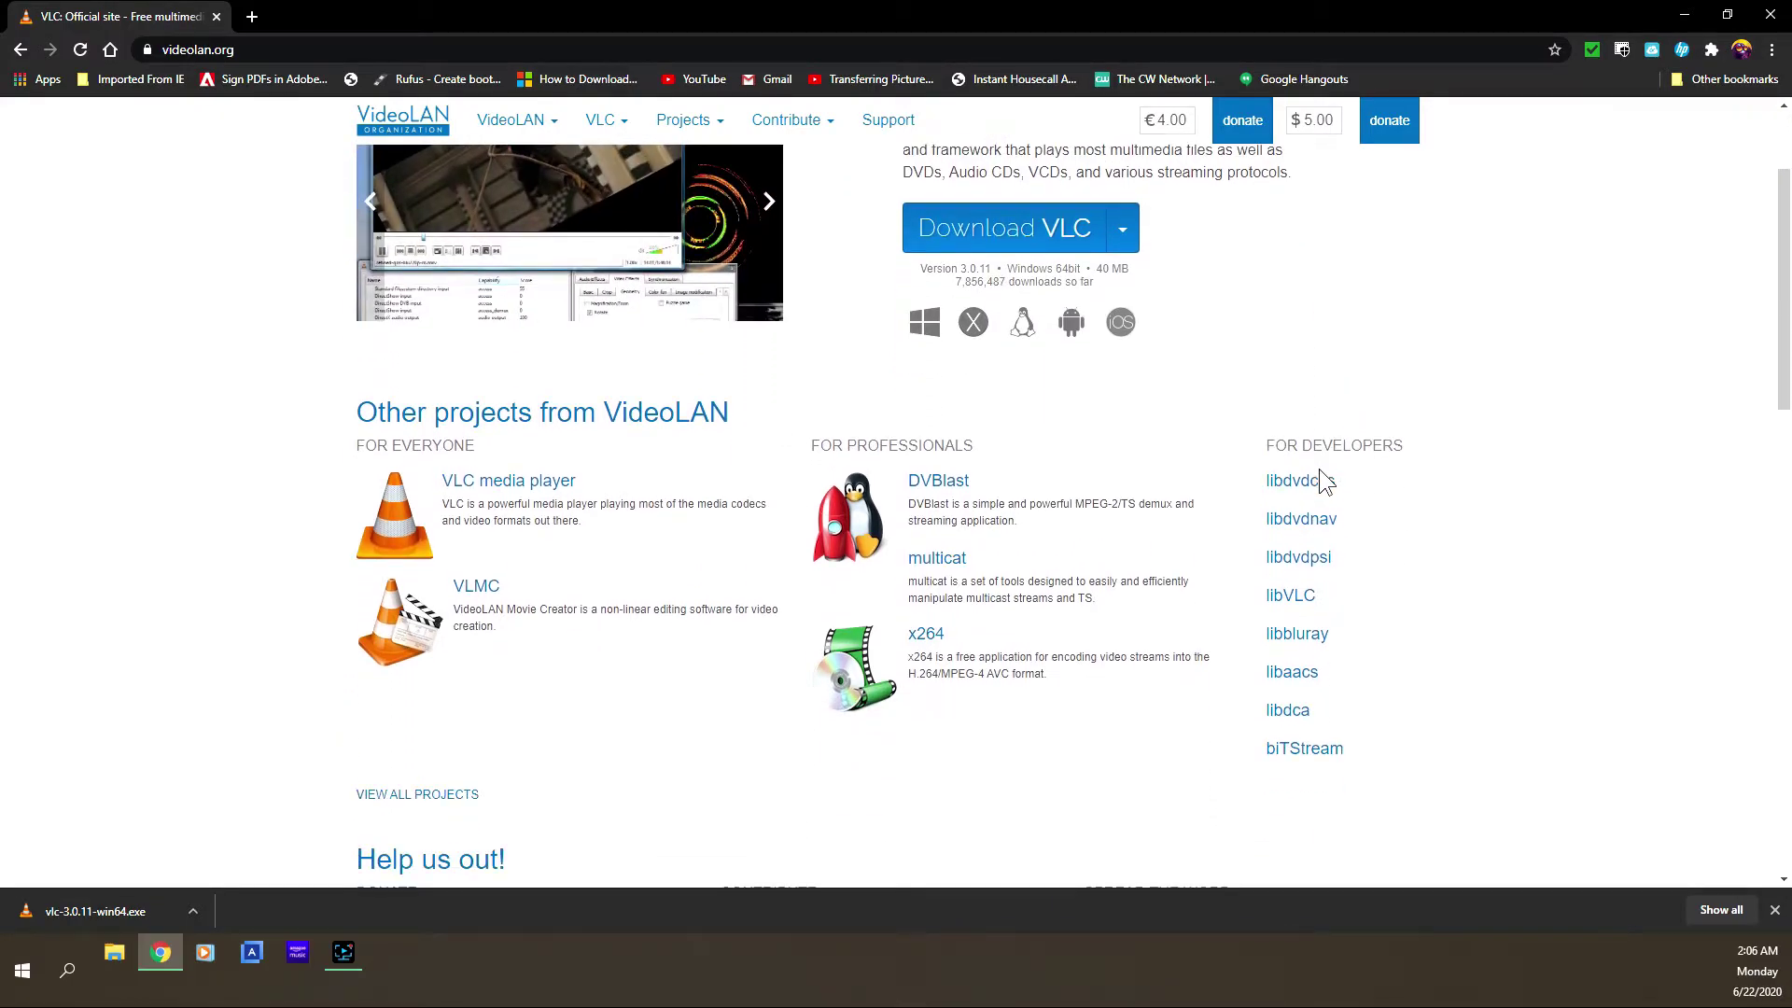
scroll(1319, 468, "up", 2)
scroll(1319, 468, "down", 5)
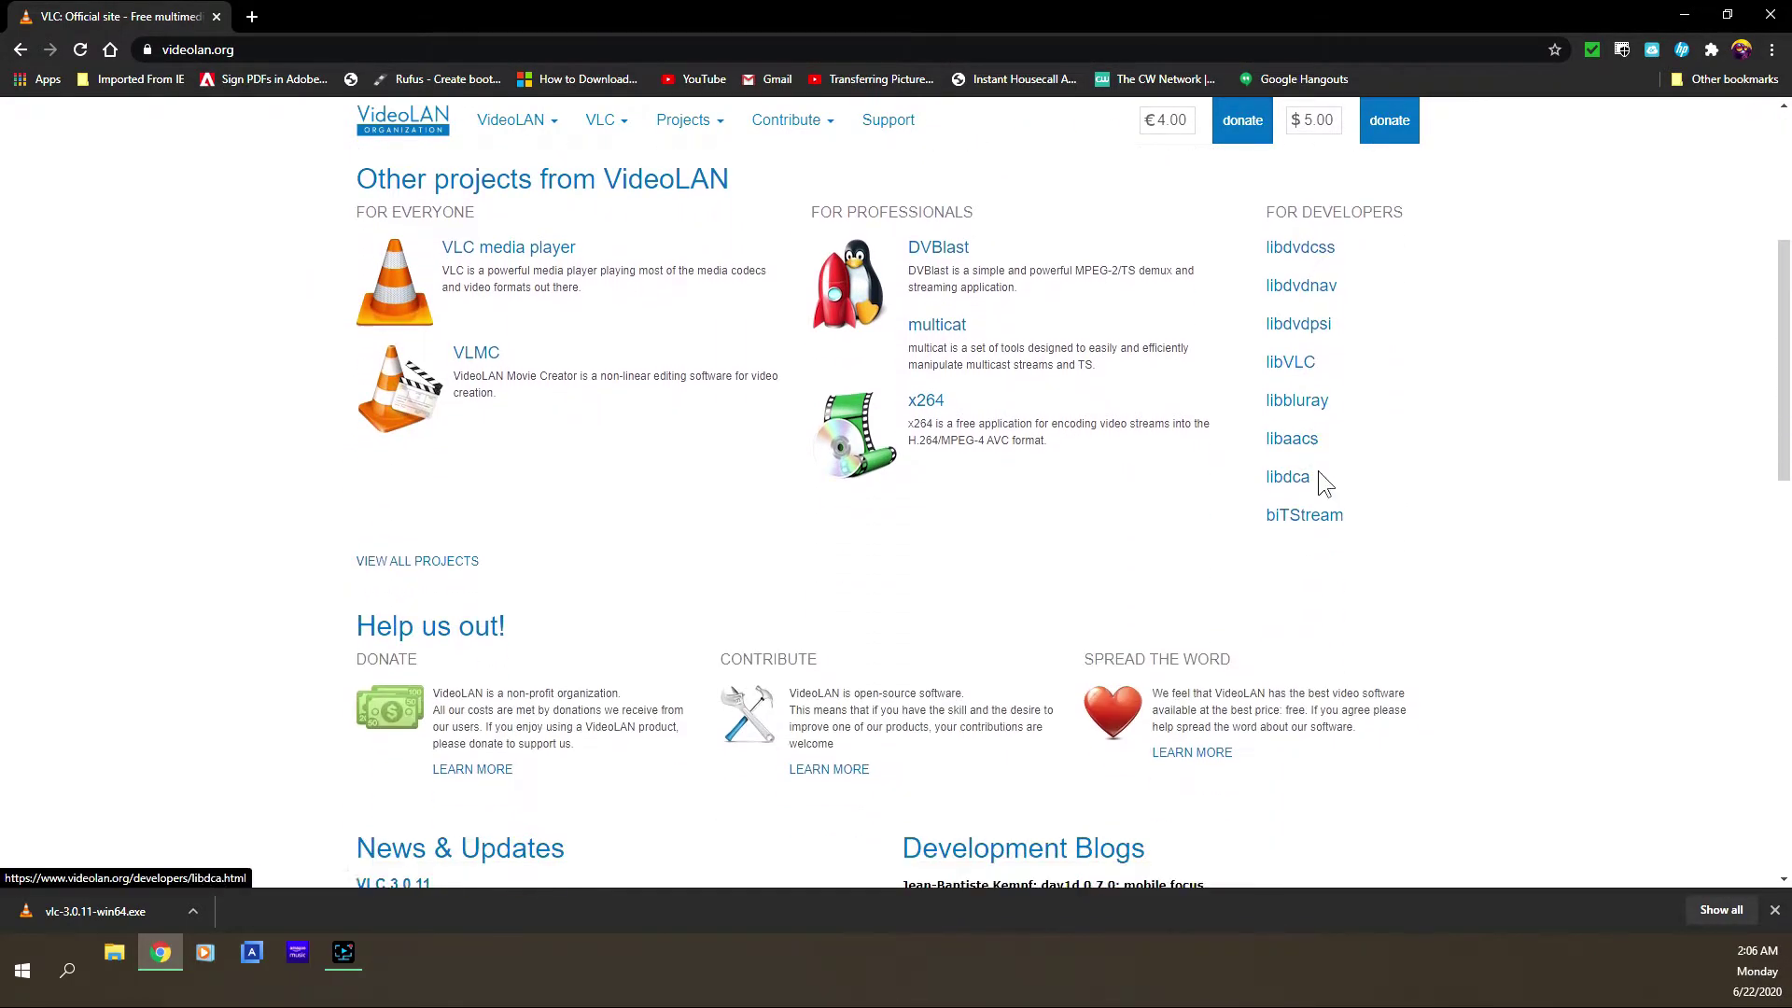
scroll(1318, 472, "down", 4)
scroll(1319, 473, "up", 7)
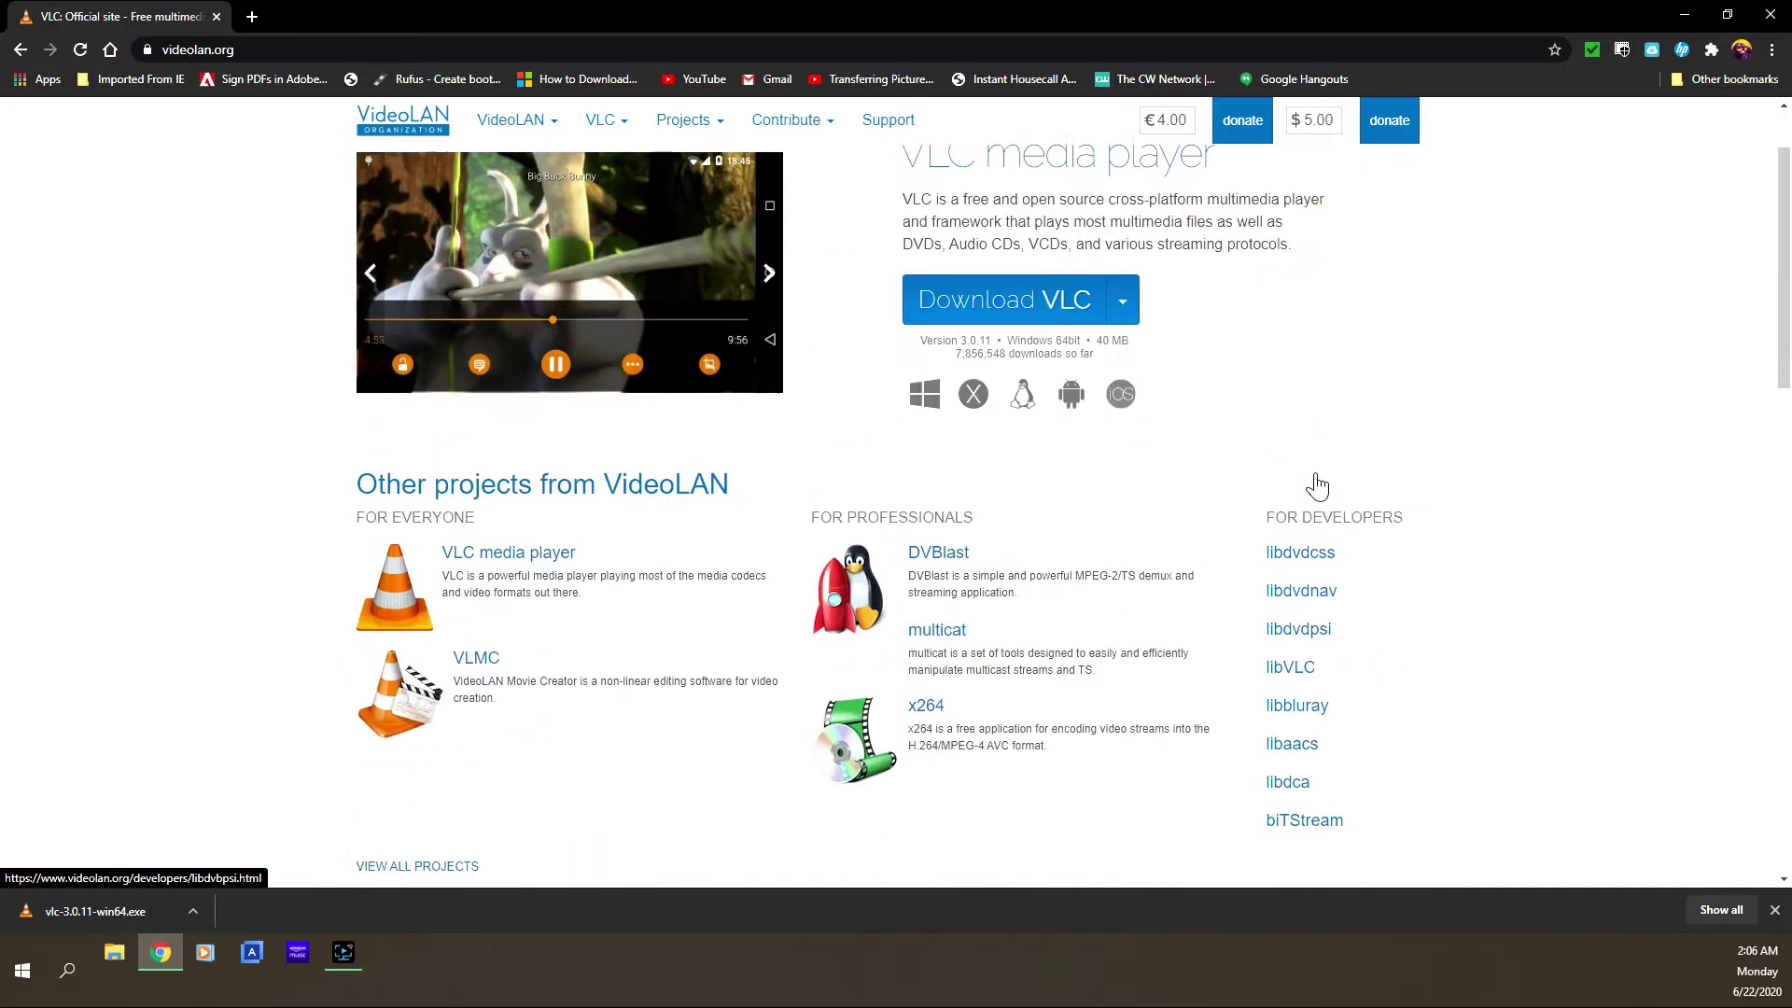
scroll(1317, 484, "up", 1)
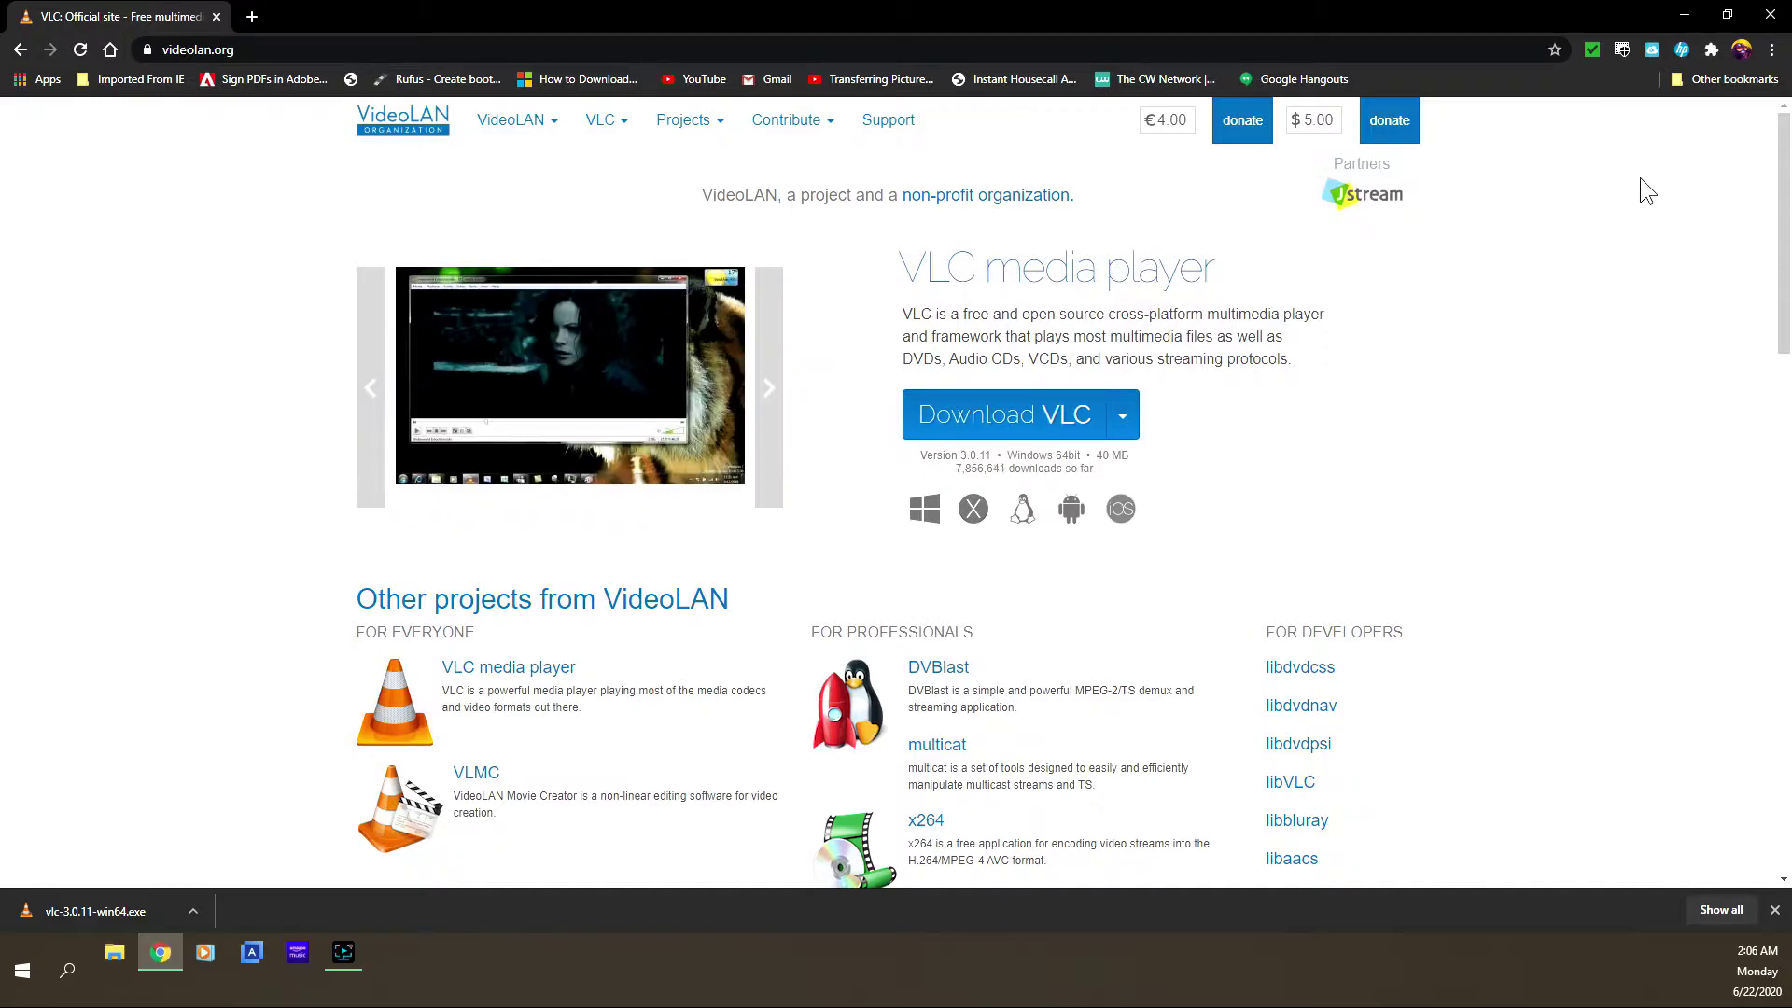
left_click(1773, 17)
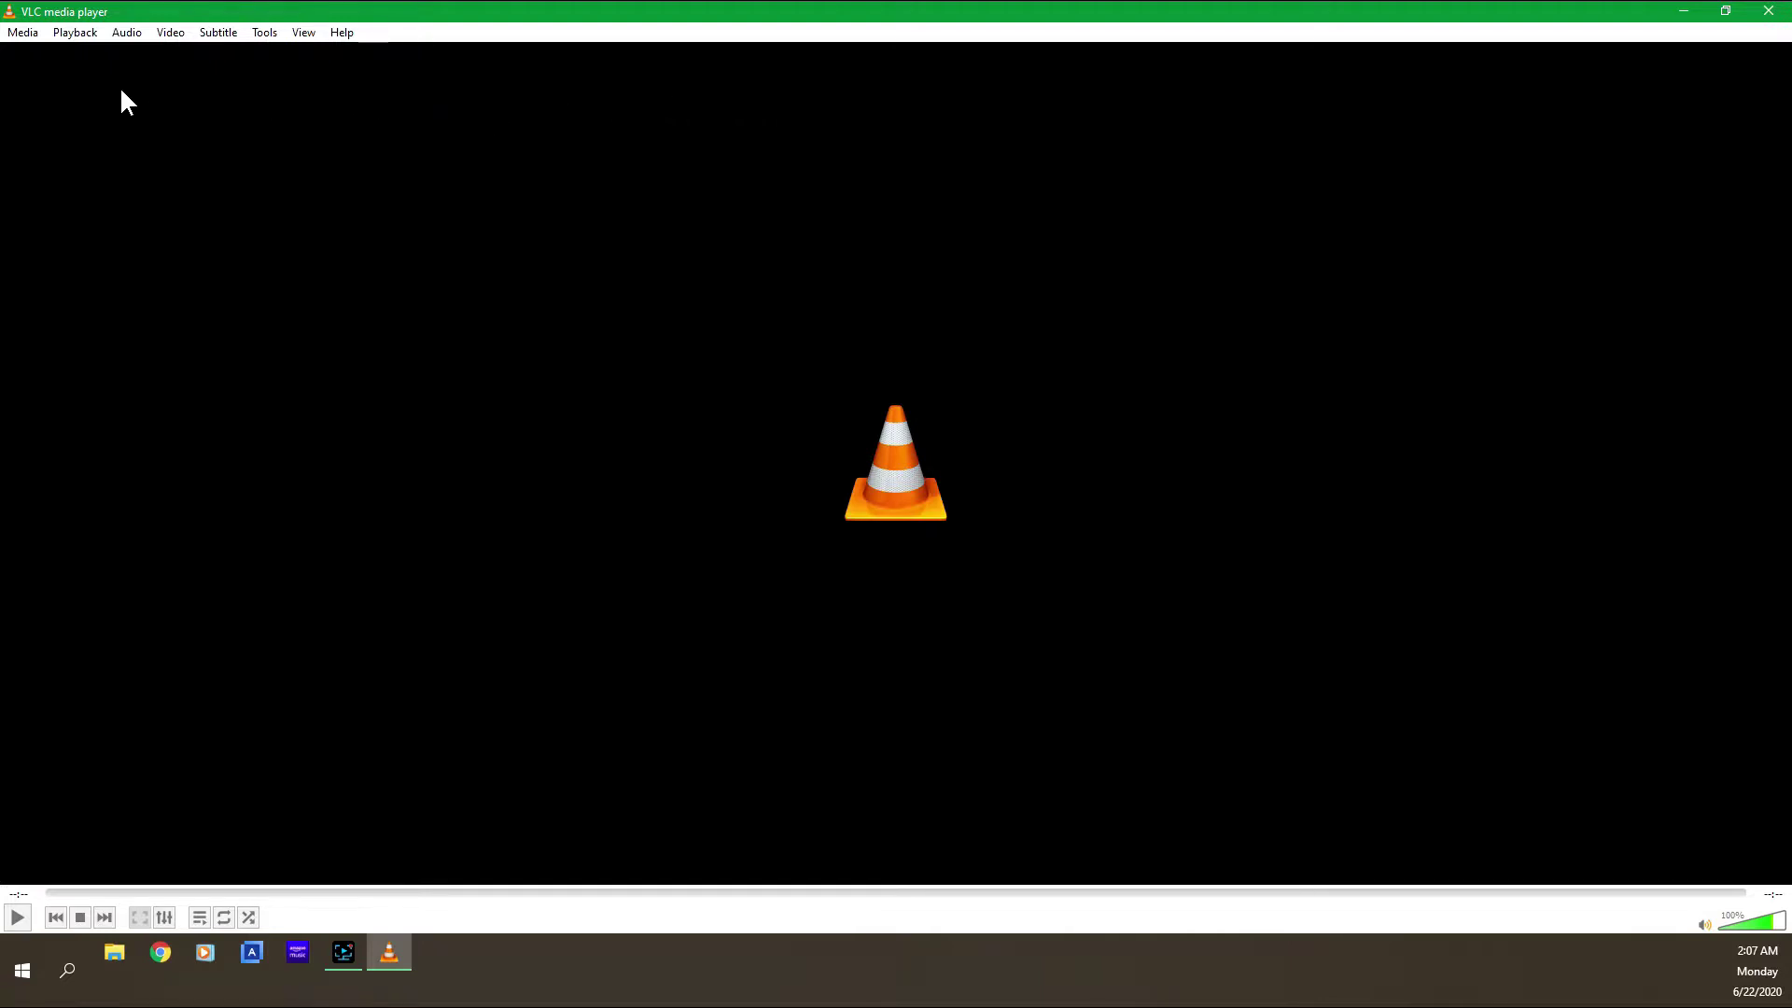
Step: Open VLC's Convert / Save media selection for a disc source and choose Audio CD as the disc type
left_click(28, 33)
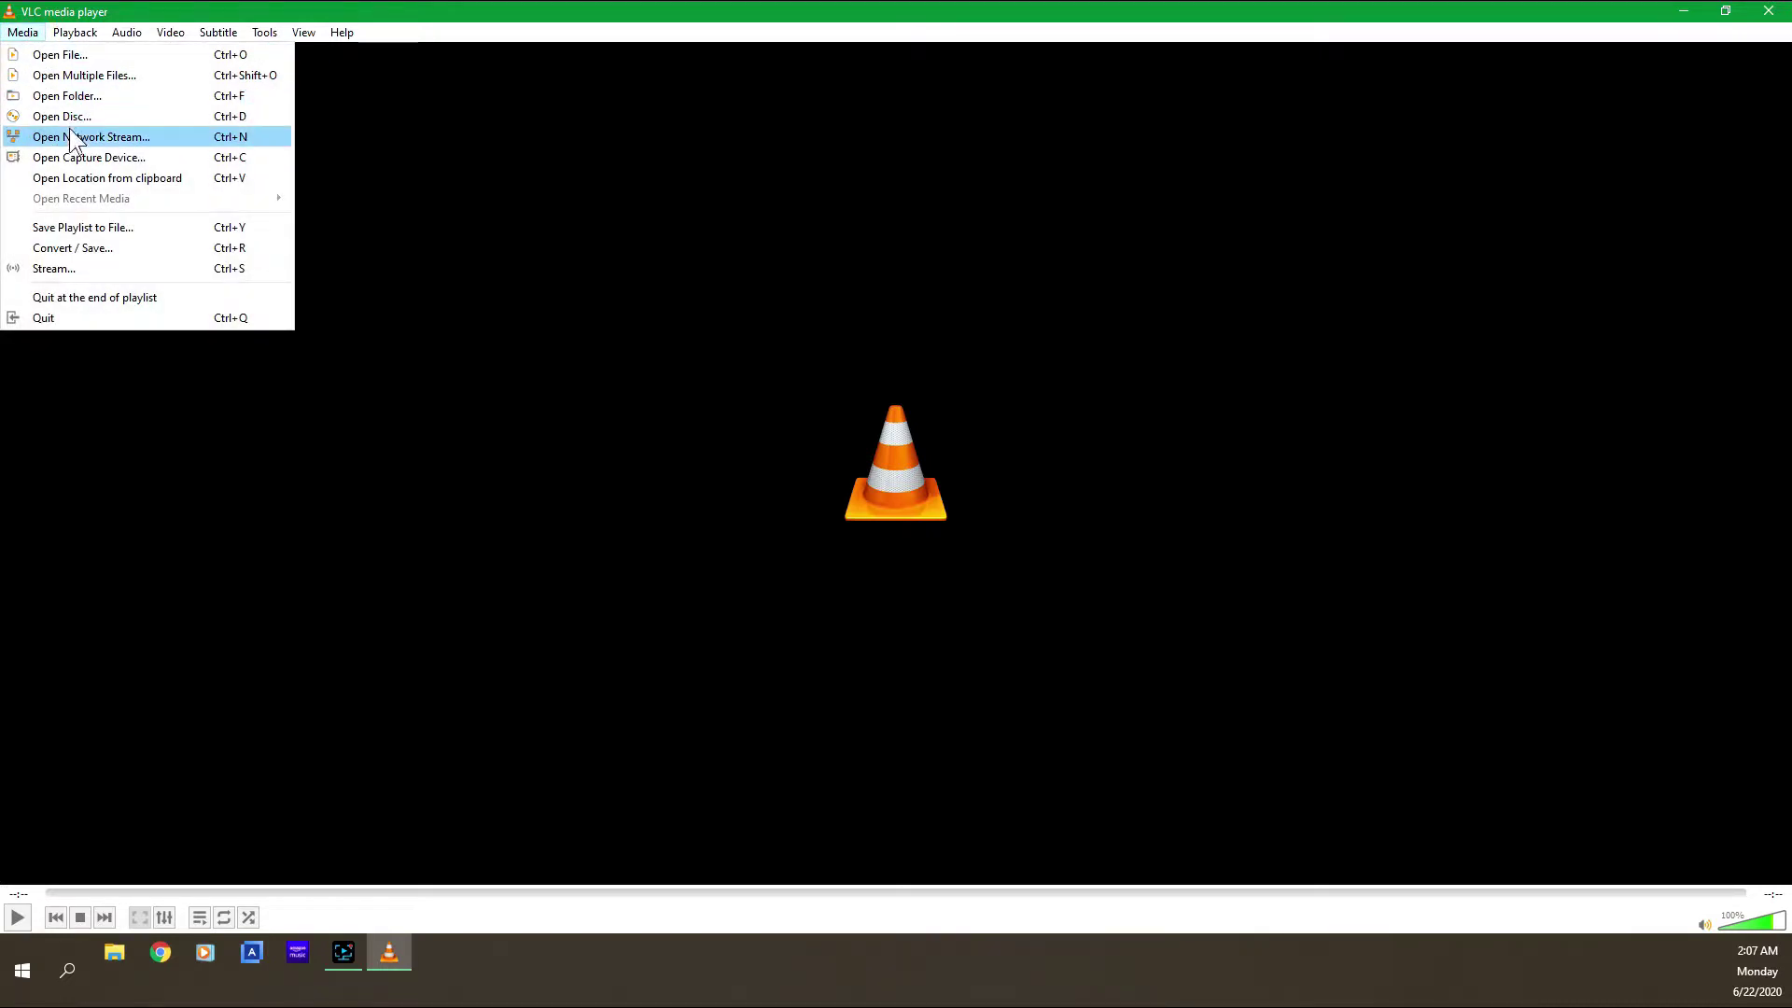
left_click(95, 249)
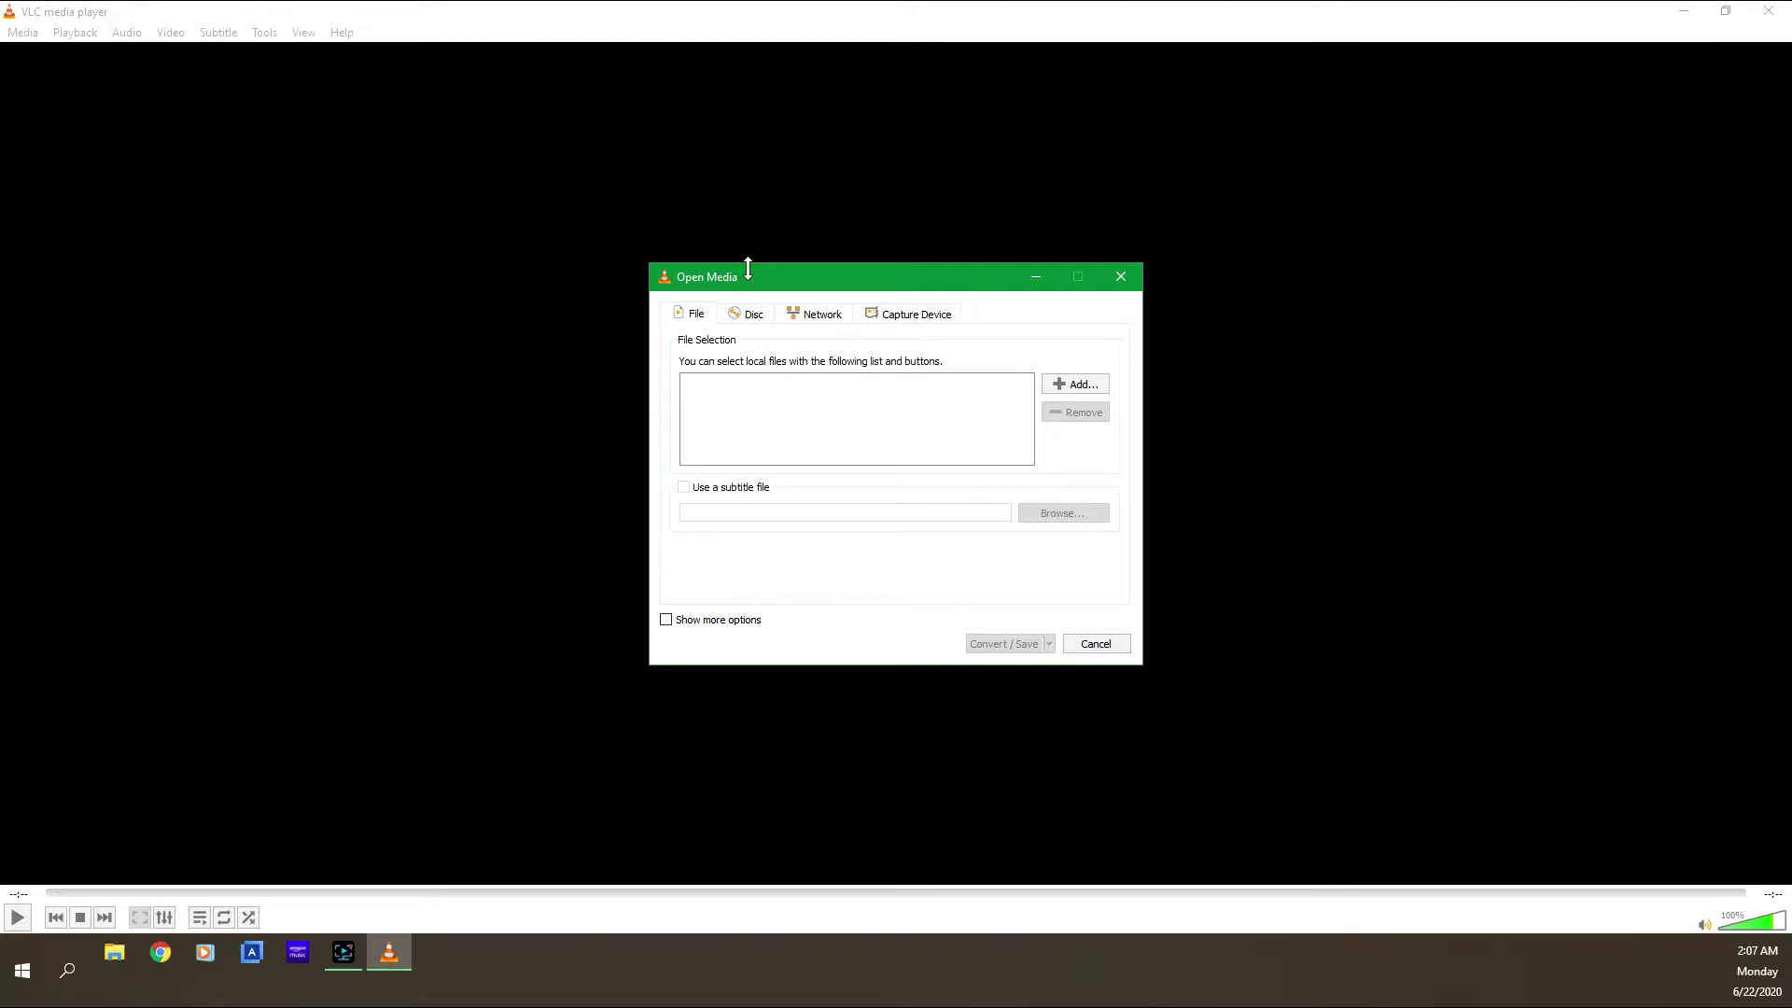
left_click(751, 322)
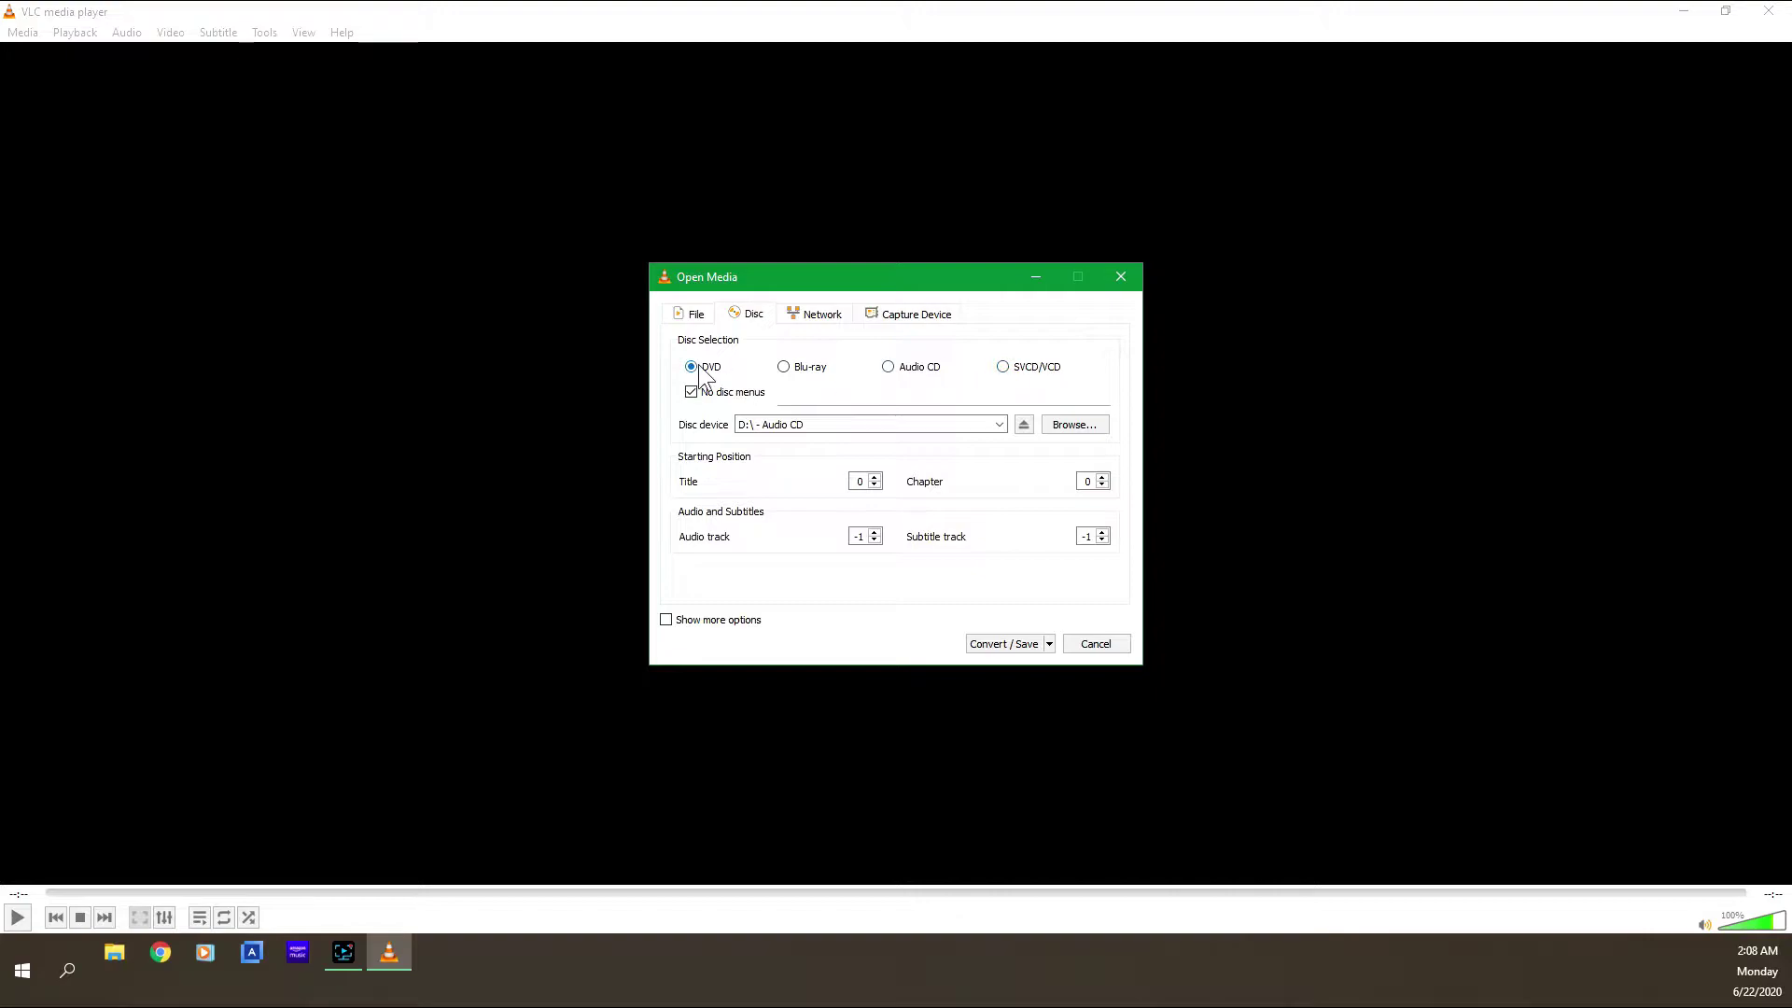
left_click(889, 366)
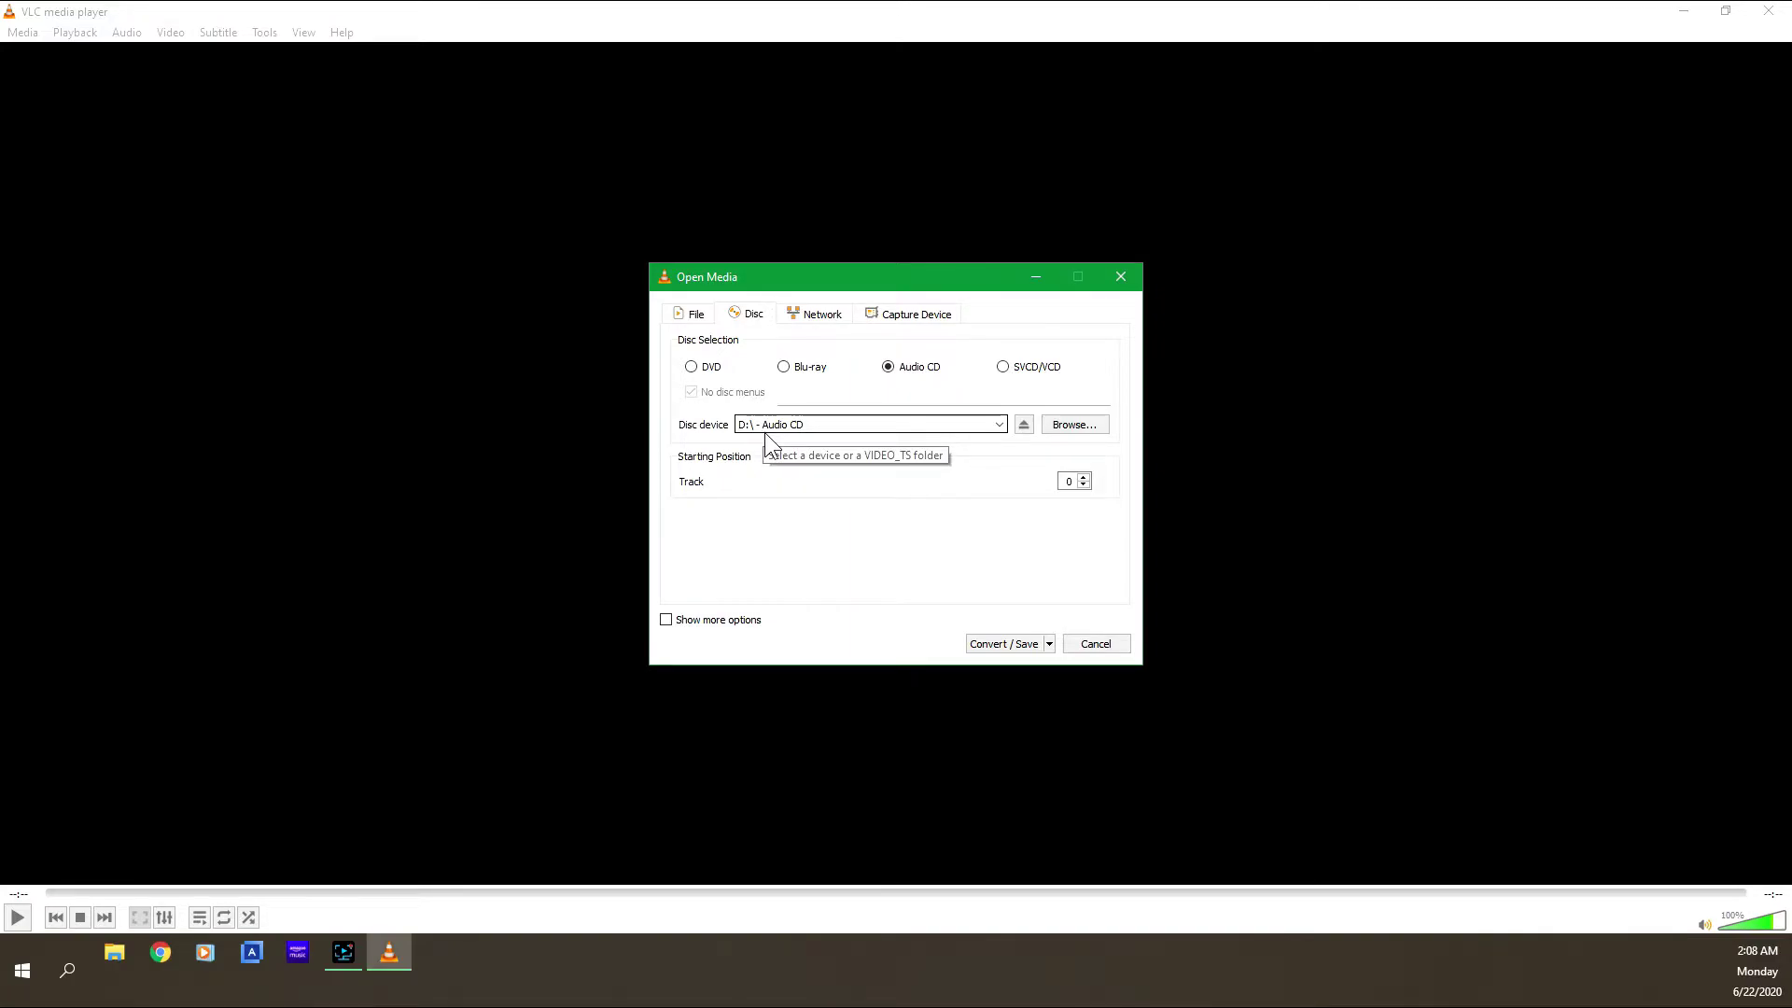
Step: Keep D:\ - Audio CD as the disc device, set the starting track to 6, and show more options
left_click(999, 428)
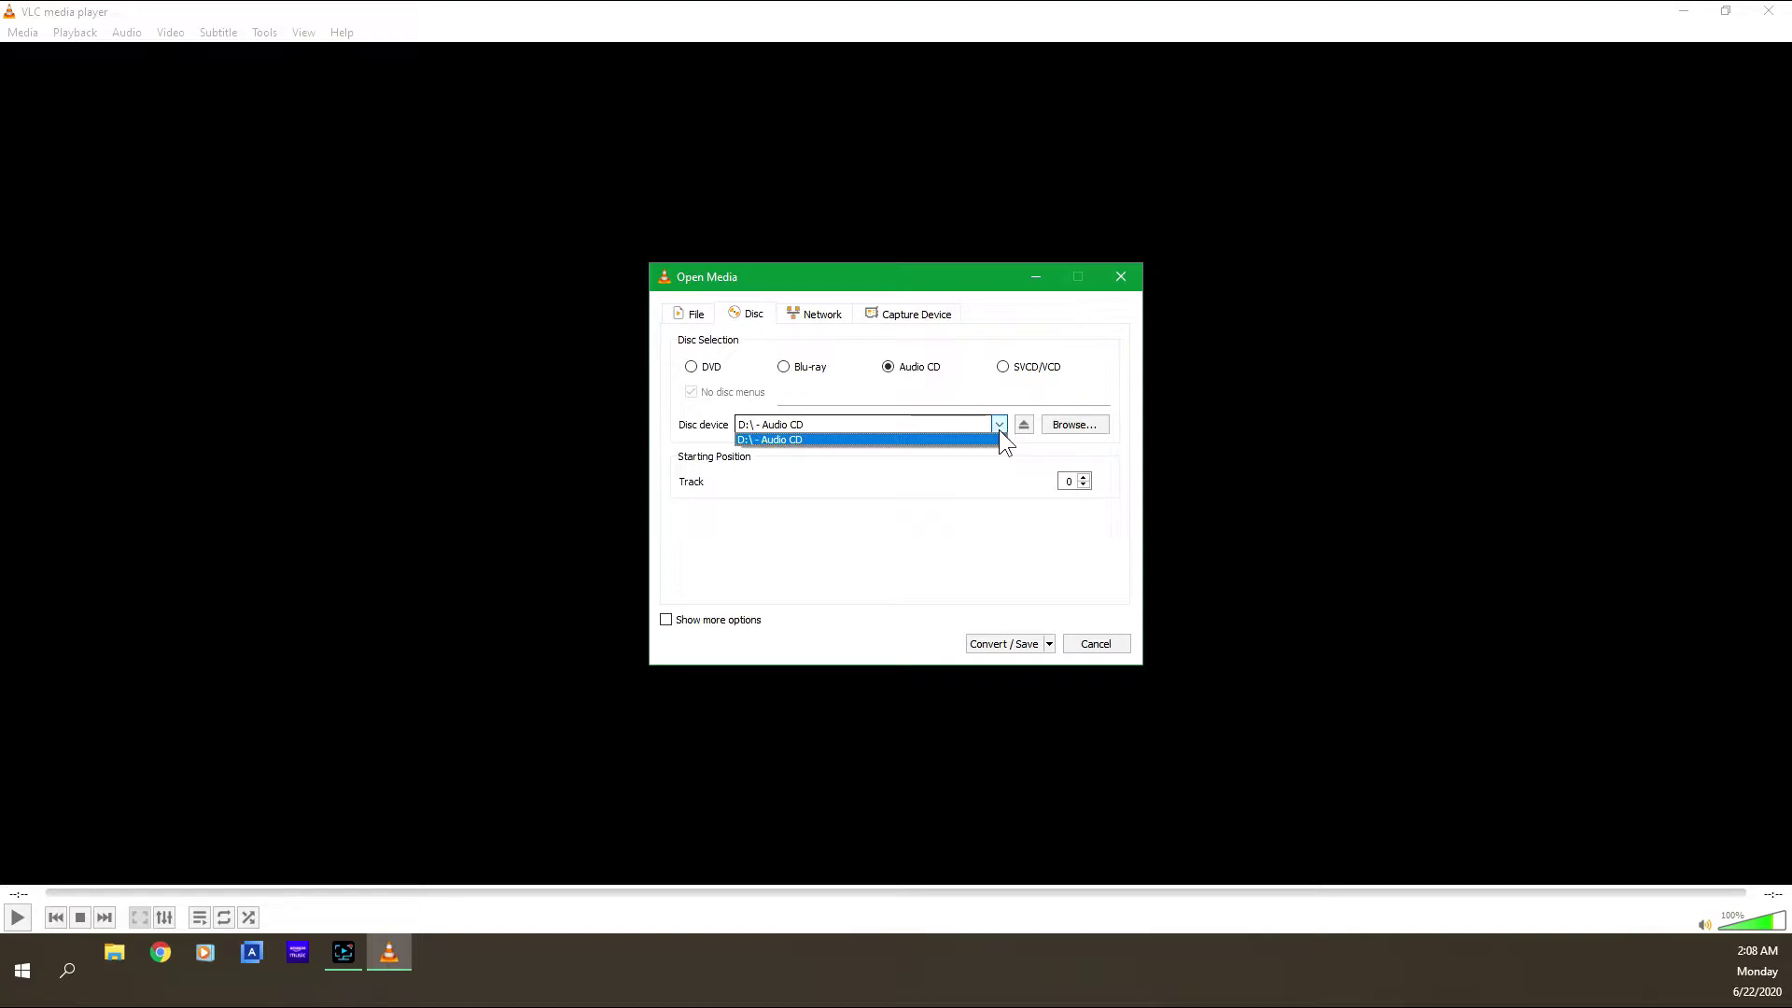
left_click(999, 420)
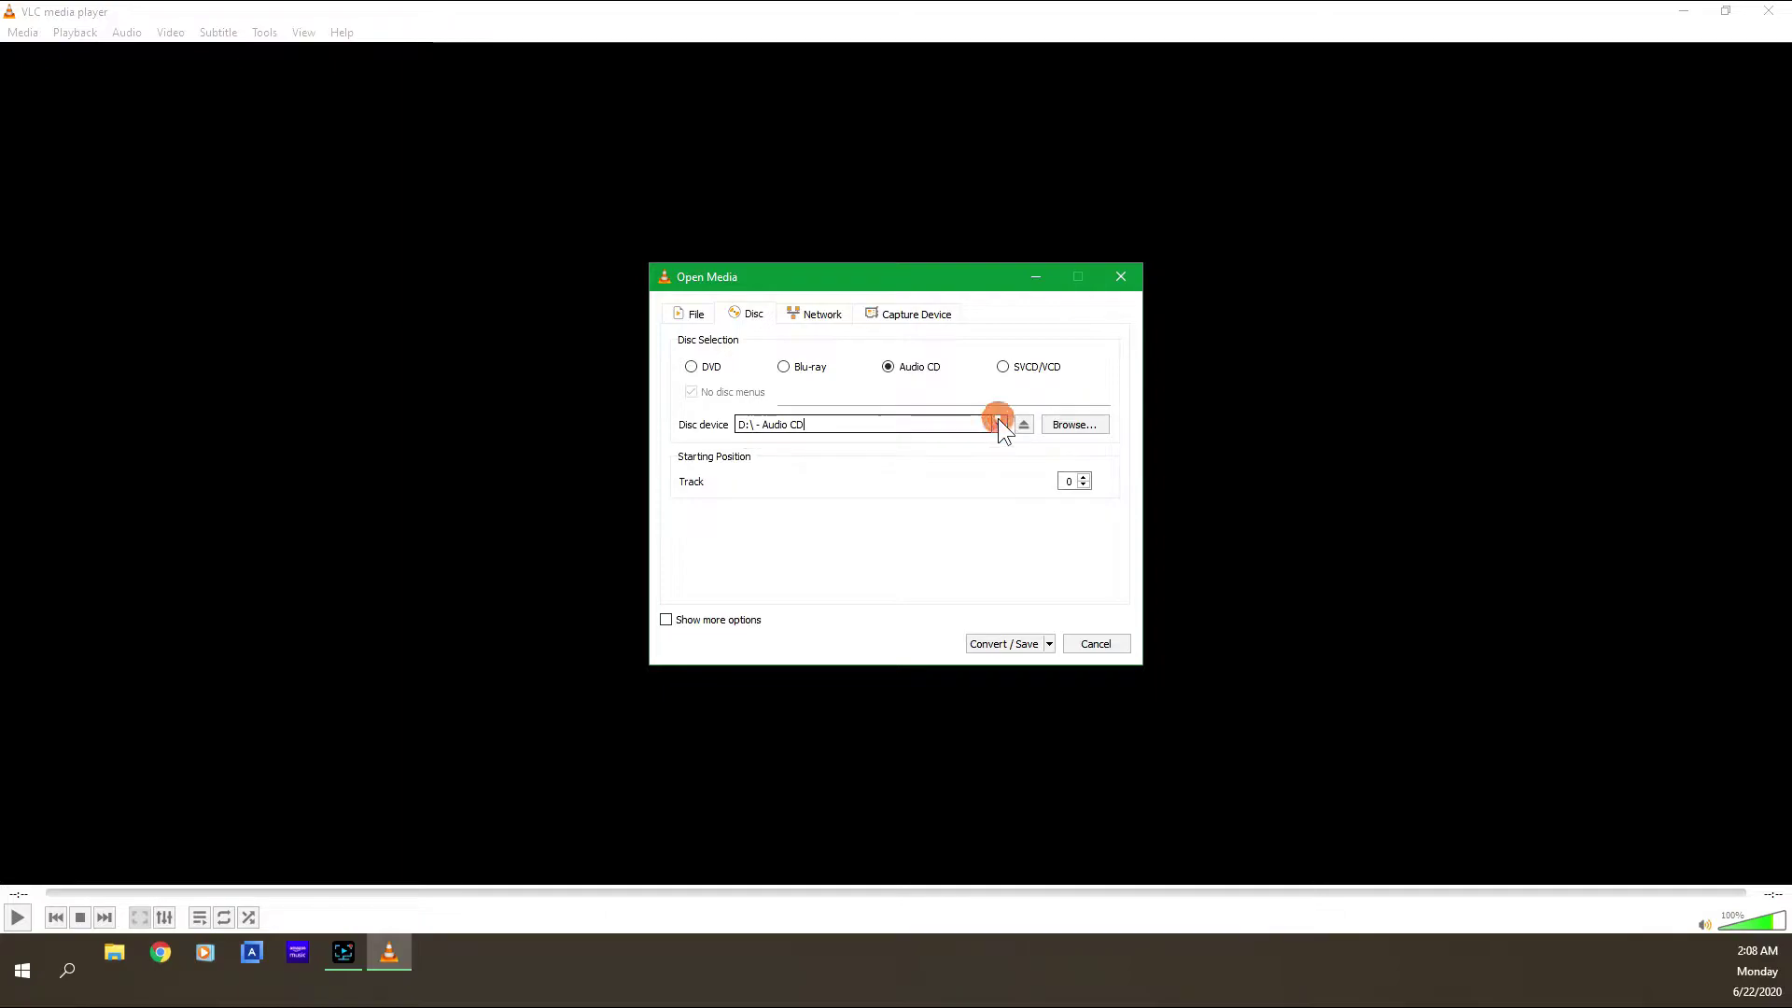
left_click(1085, 477)
left_click(1085, 478)
left_click(1016, 519)
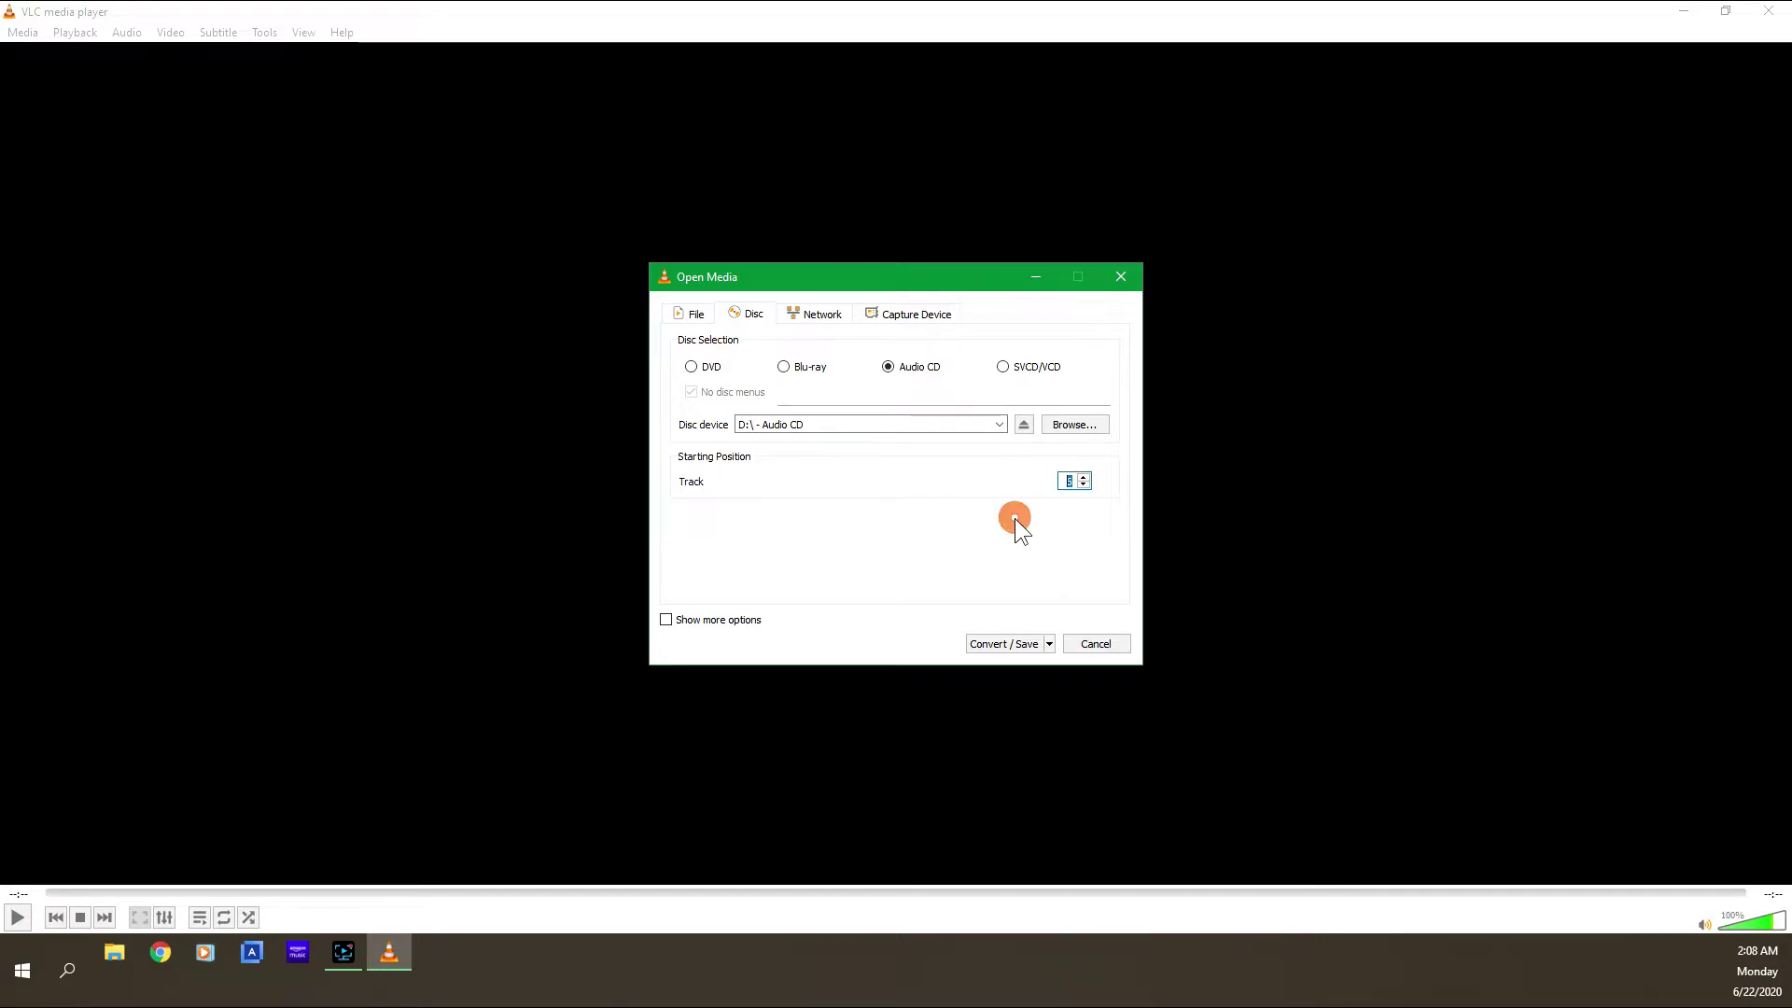
left_click(667, 621)
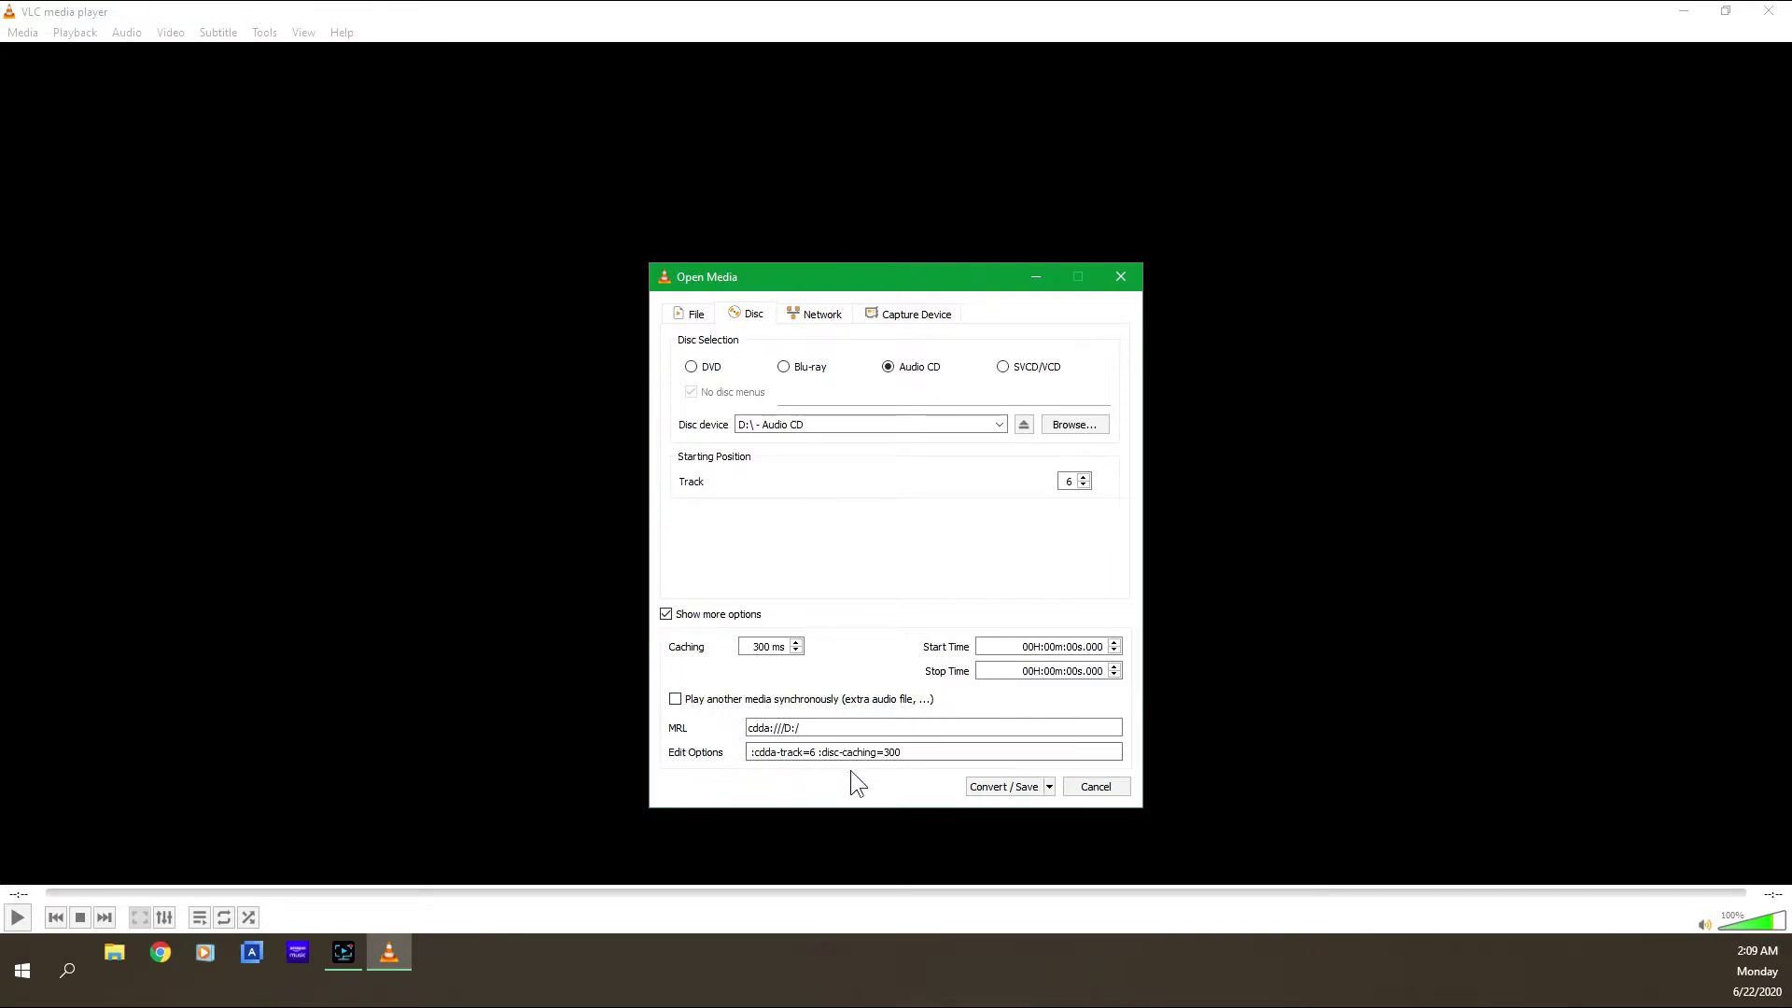
Step: Continue to the conversion settings for the disc and choose the Audio - MP3 profile
left_click(1046, 787)
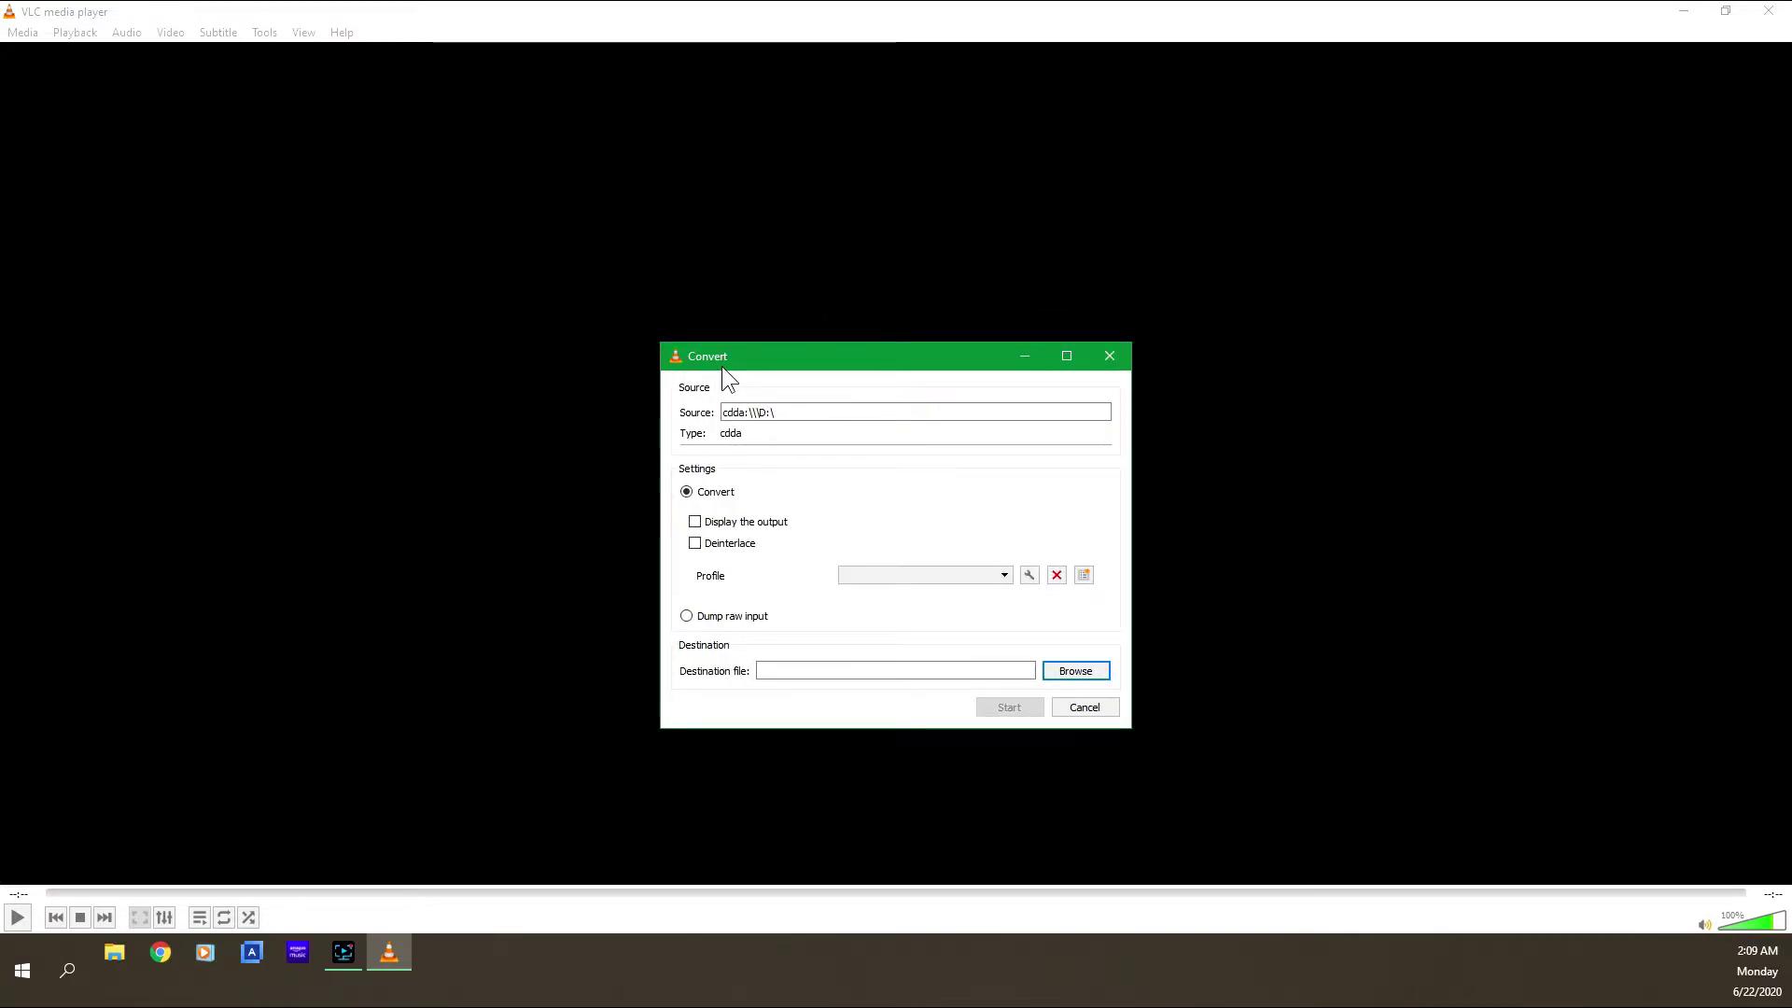
left_click(1006, 575)
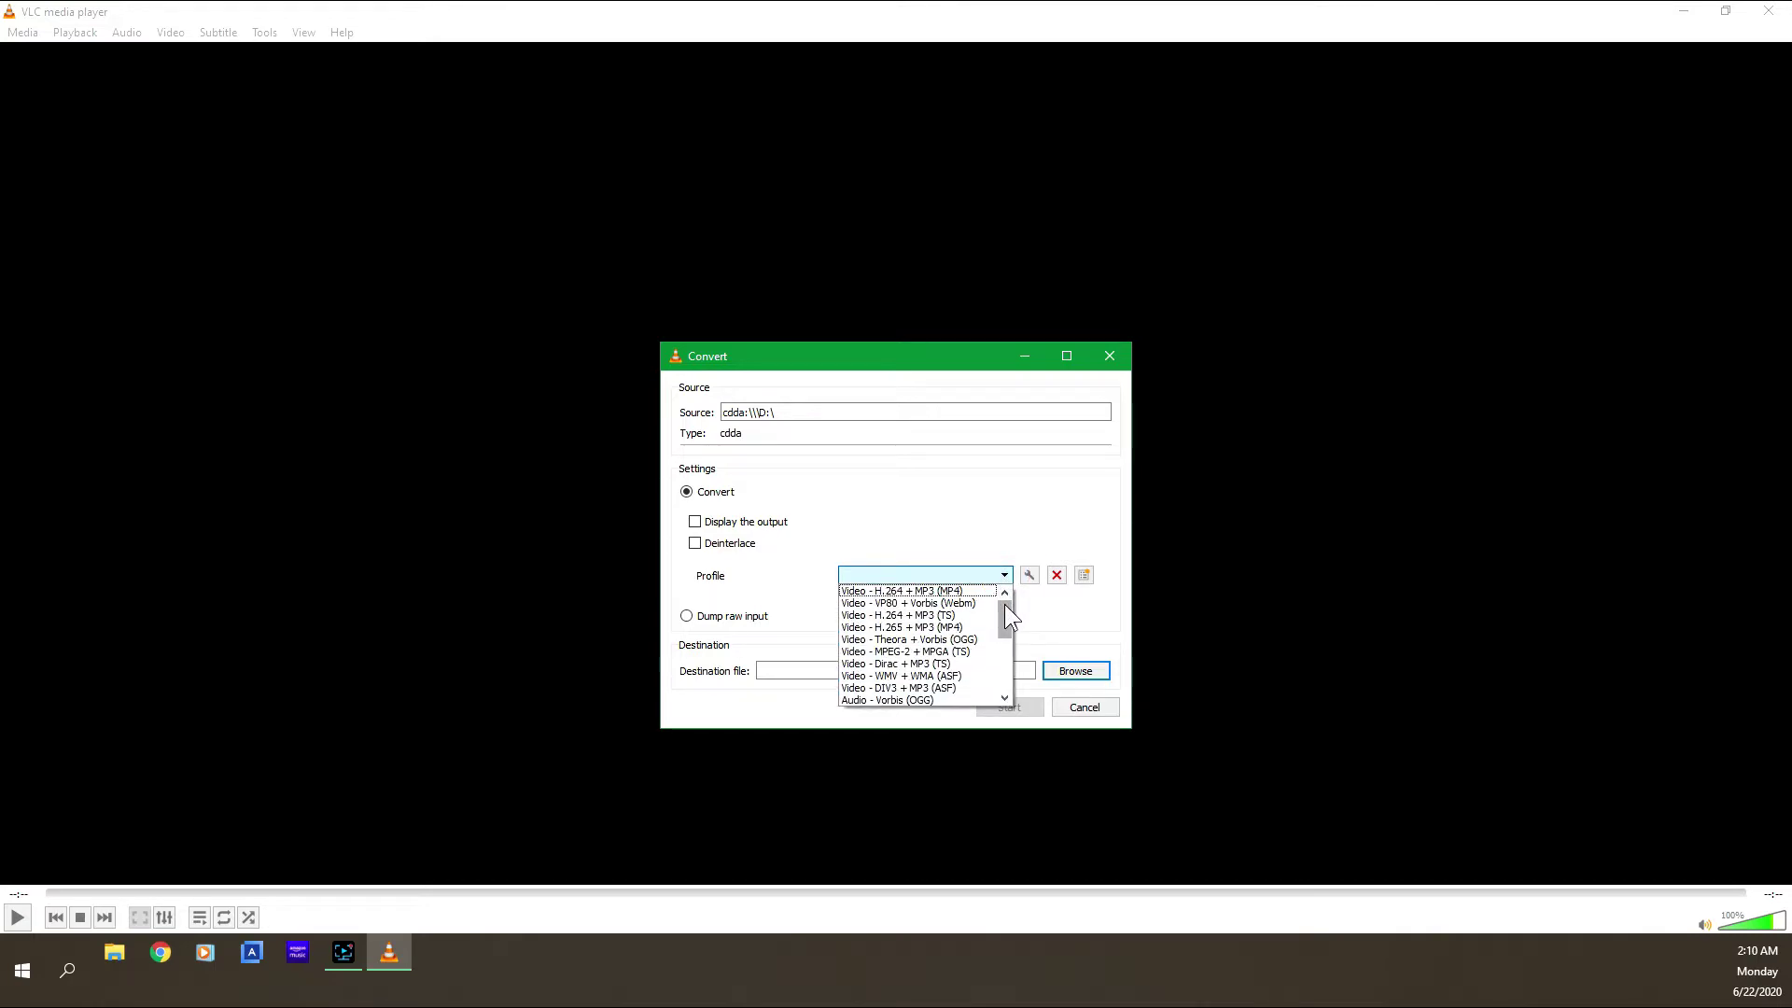
left_click_drag(1004, 603, 1006, 669)
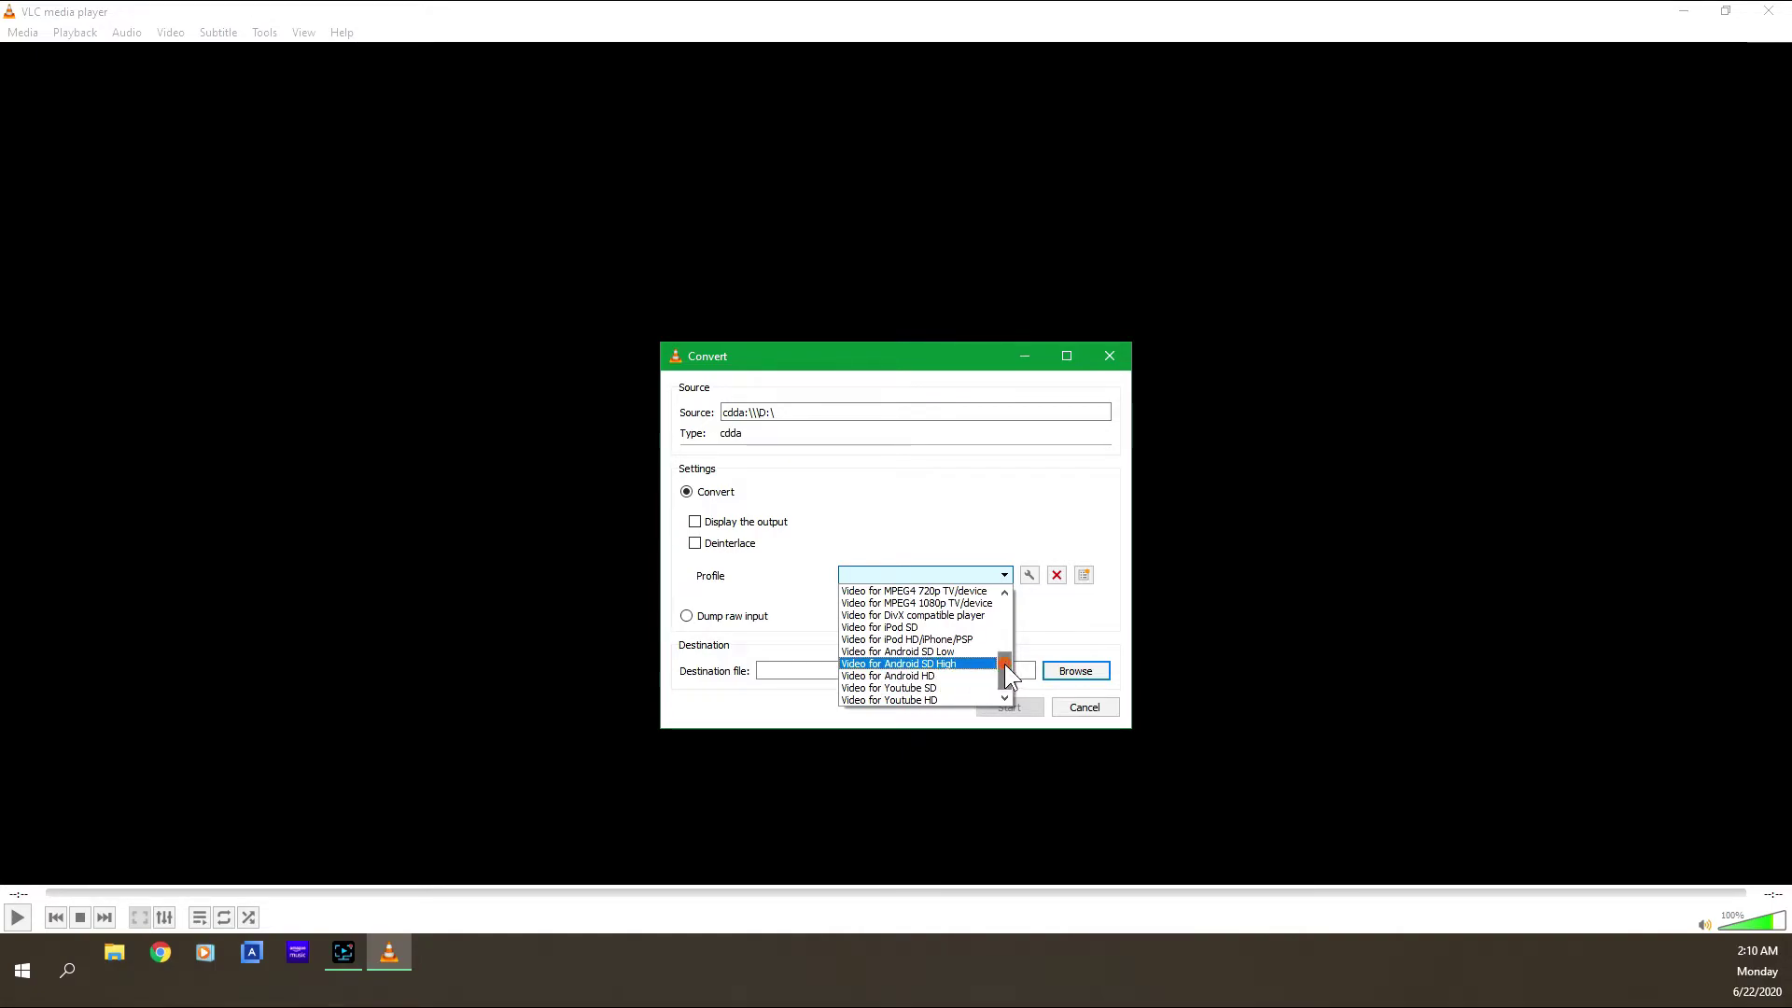
mouse_move(1004, 663)
left_mouse_down()
mouse_move(1001, 609)
mouse_move(1000, 631)
left_mouse_up()
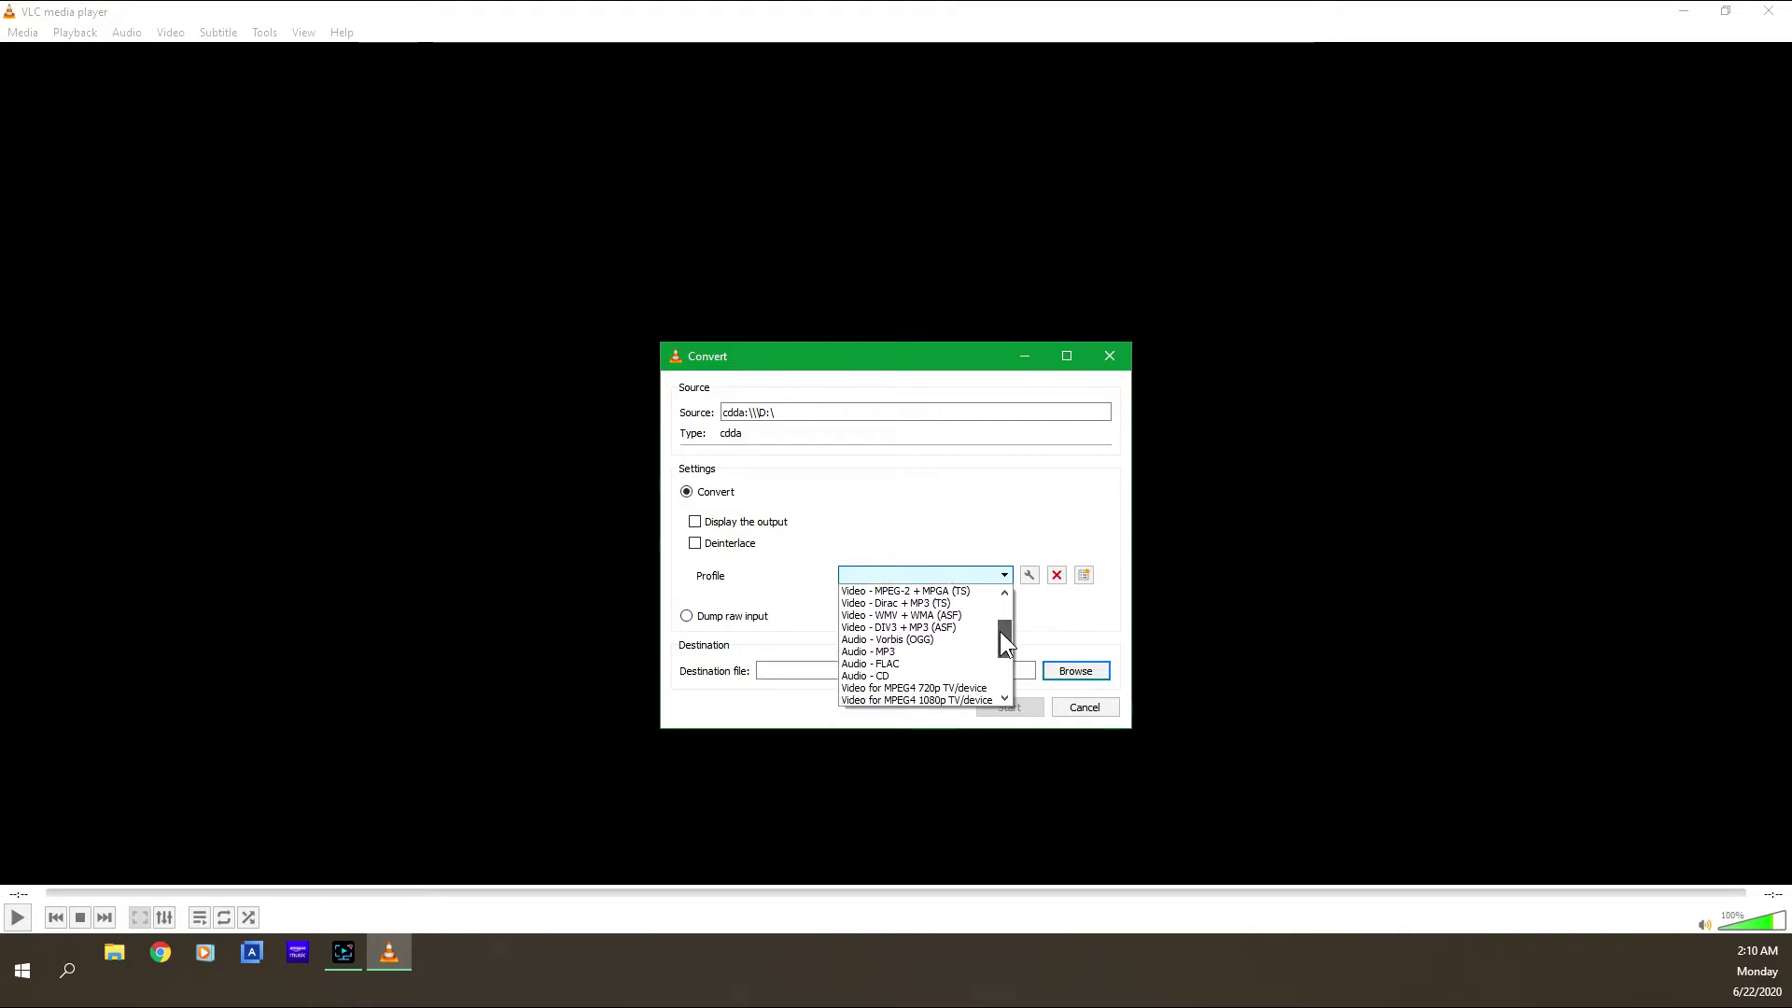
left_click(949, 652)
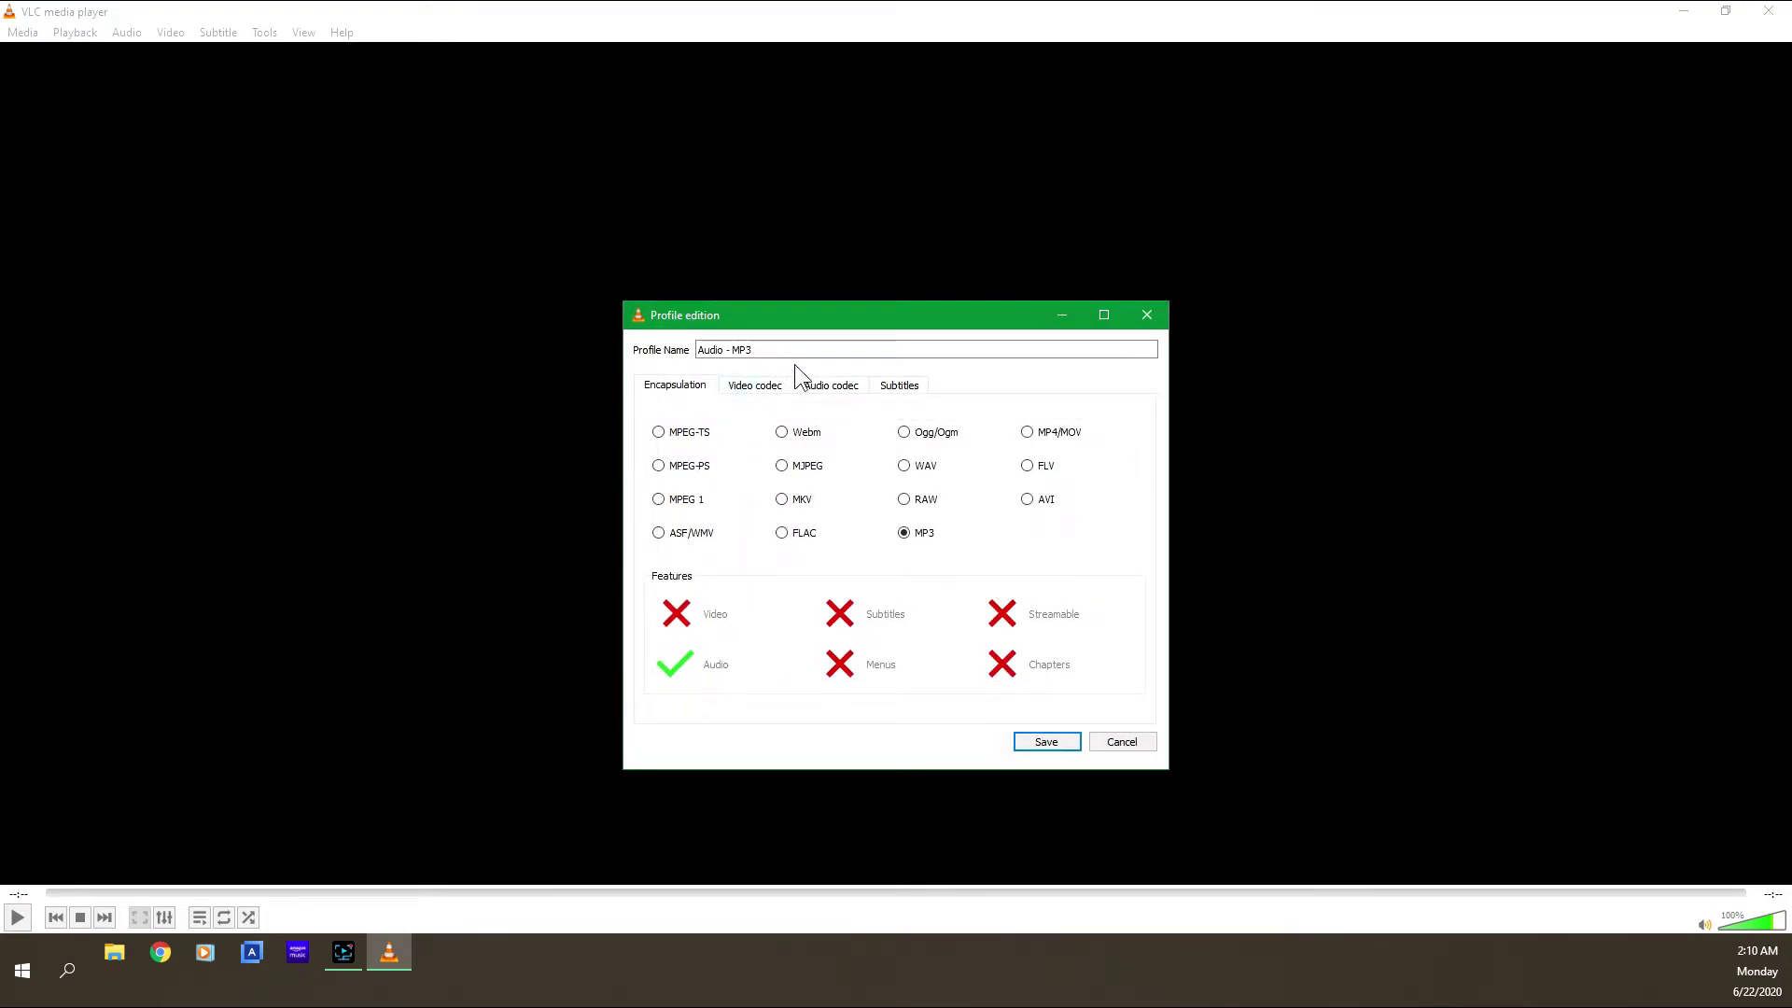
Step: Set the audio codec bitrate of the Audio - MP3 profile to 320 kb/s
left_click(803, 386)
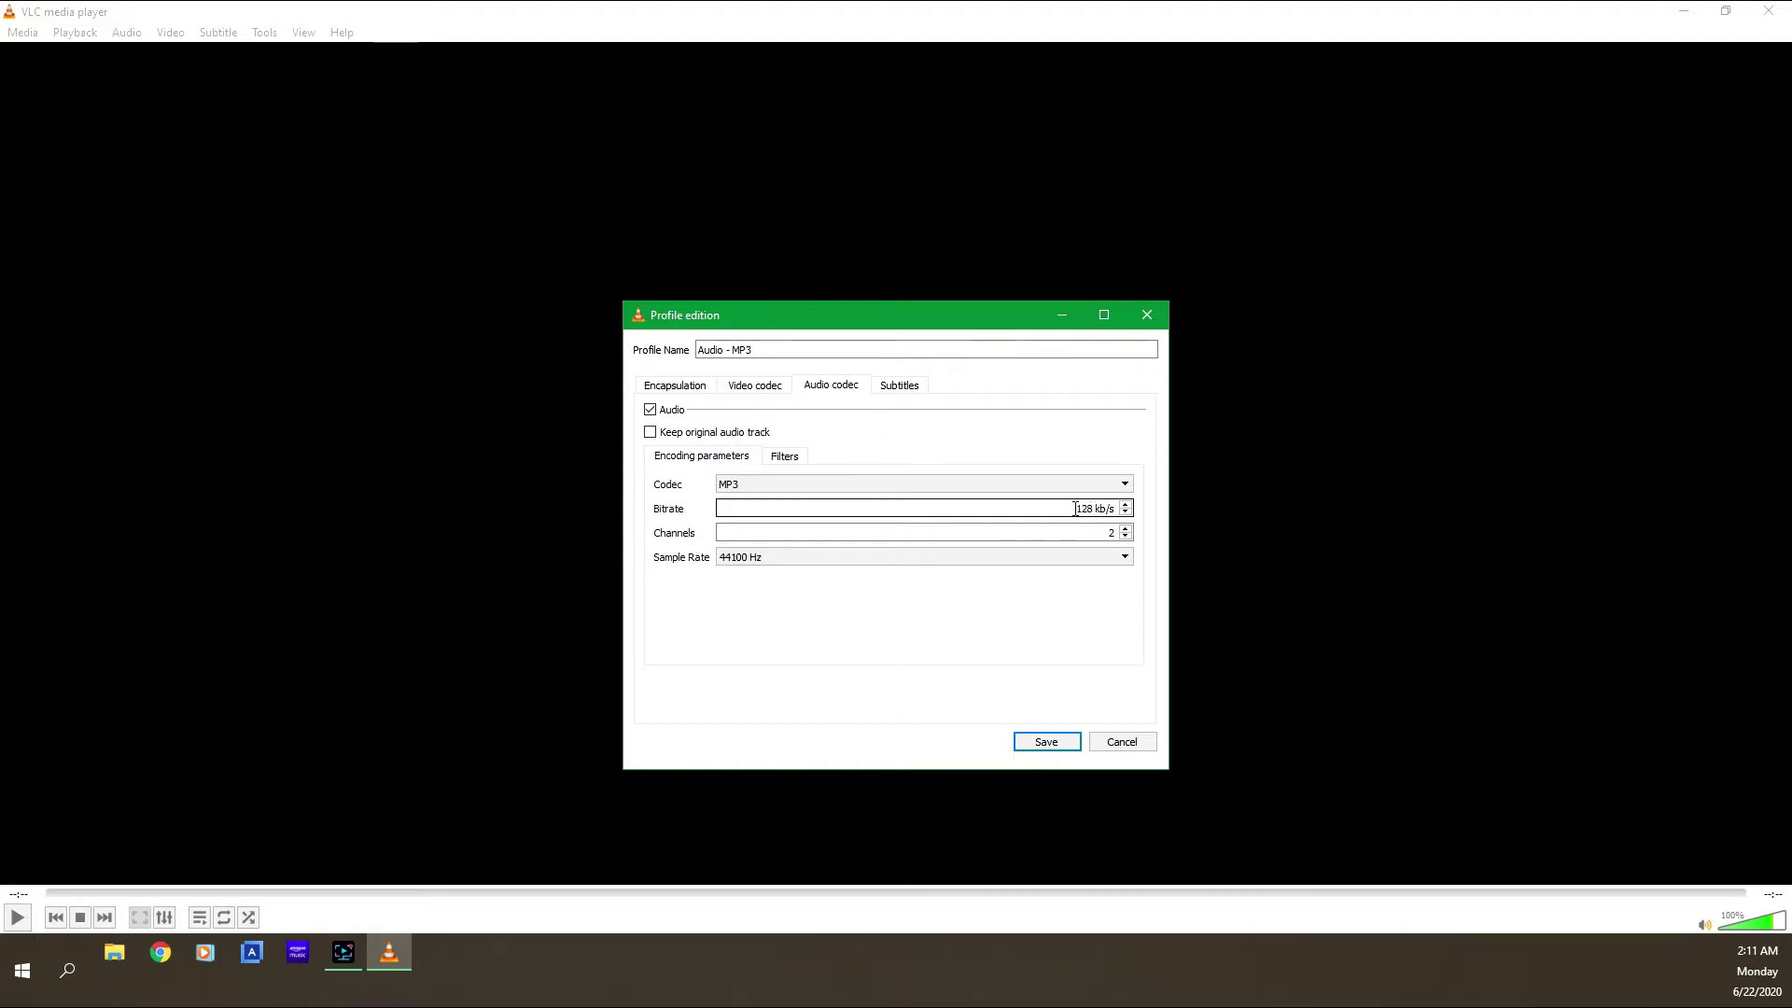
left_click_drag(1076, 509, 1096, 508)
type("320")
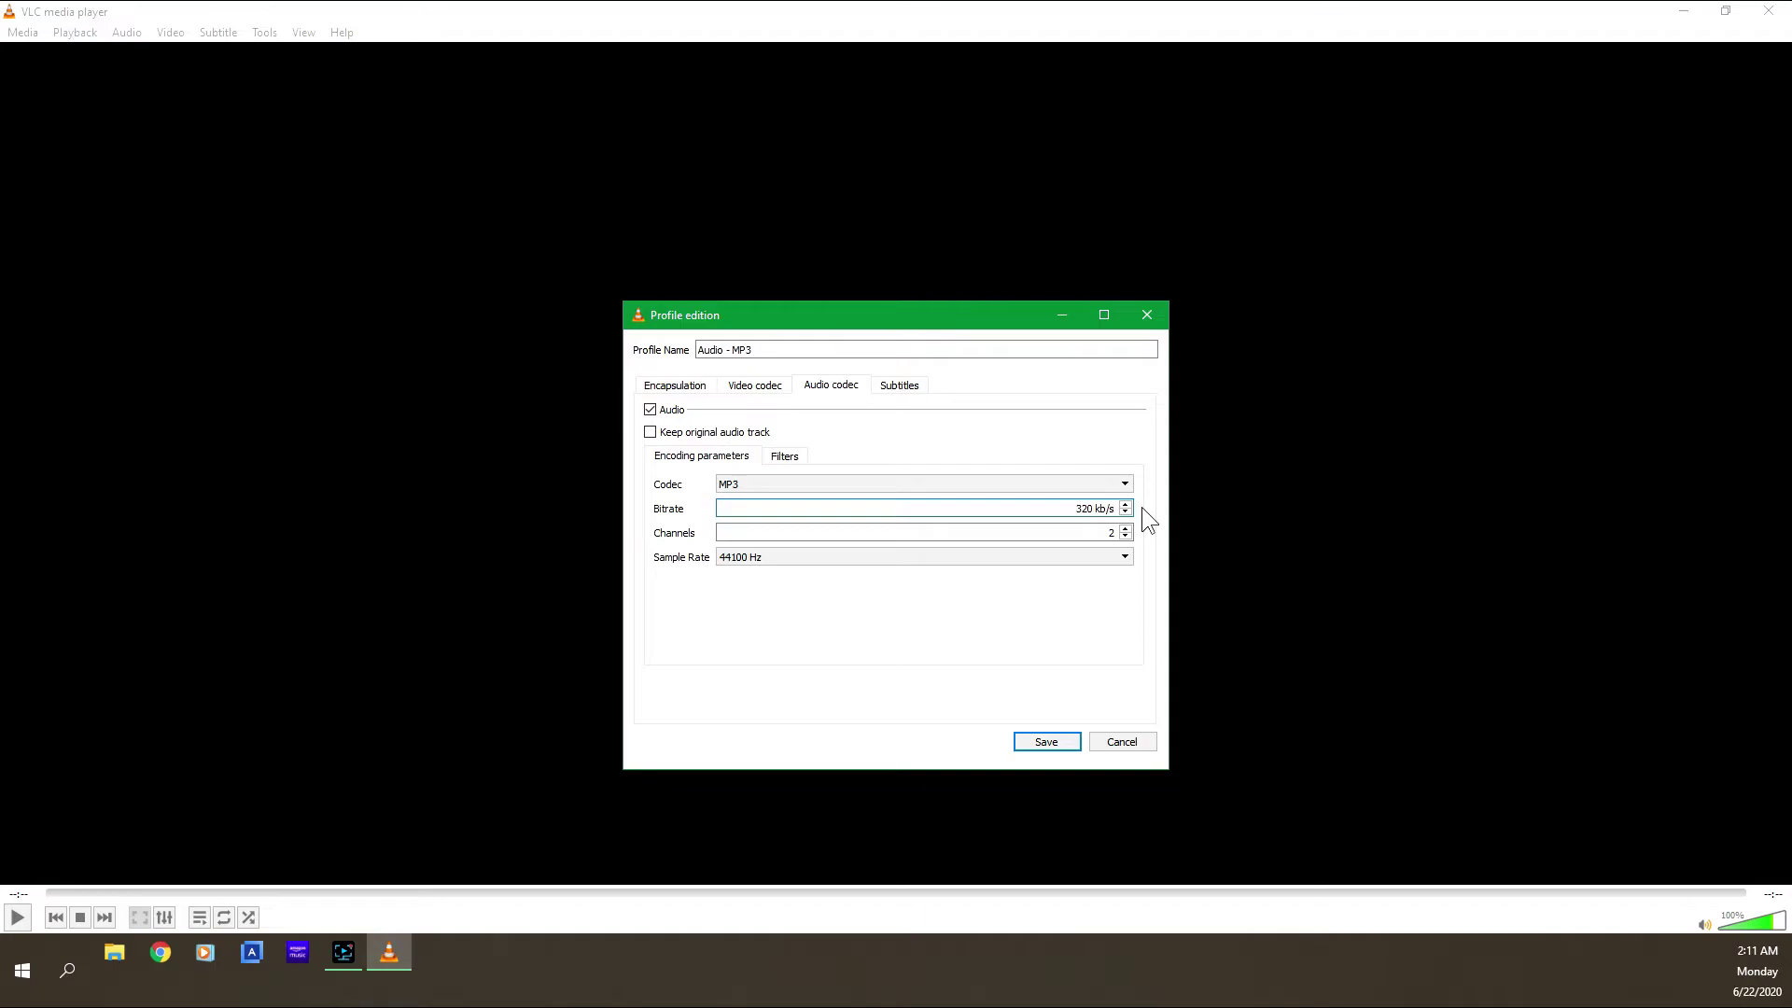
Step: Try the profile's sample rate at 8000 Hz and 48000 Hz, returning it to 44100 Hz
left_click(1126, 557)
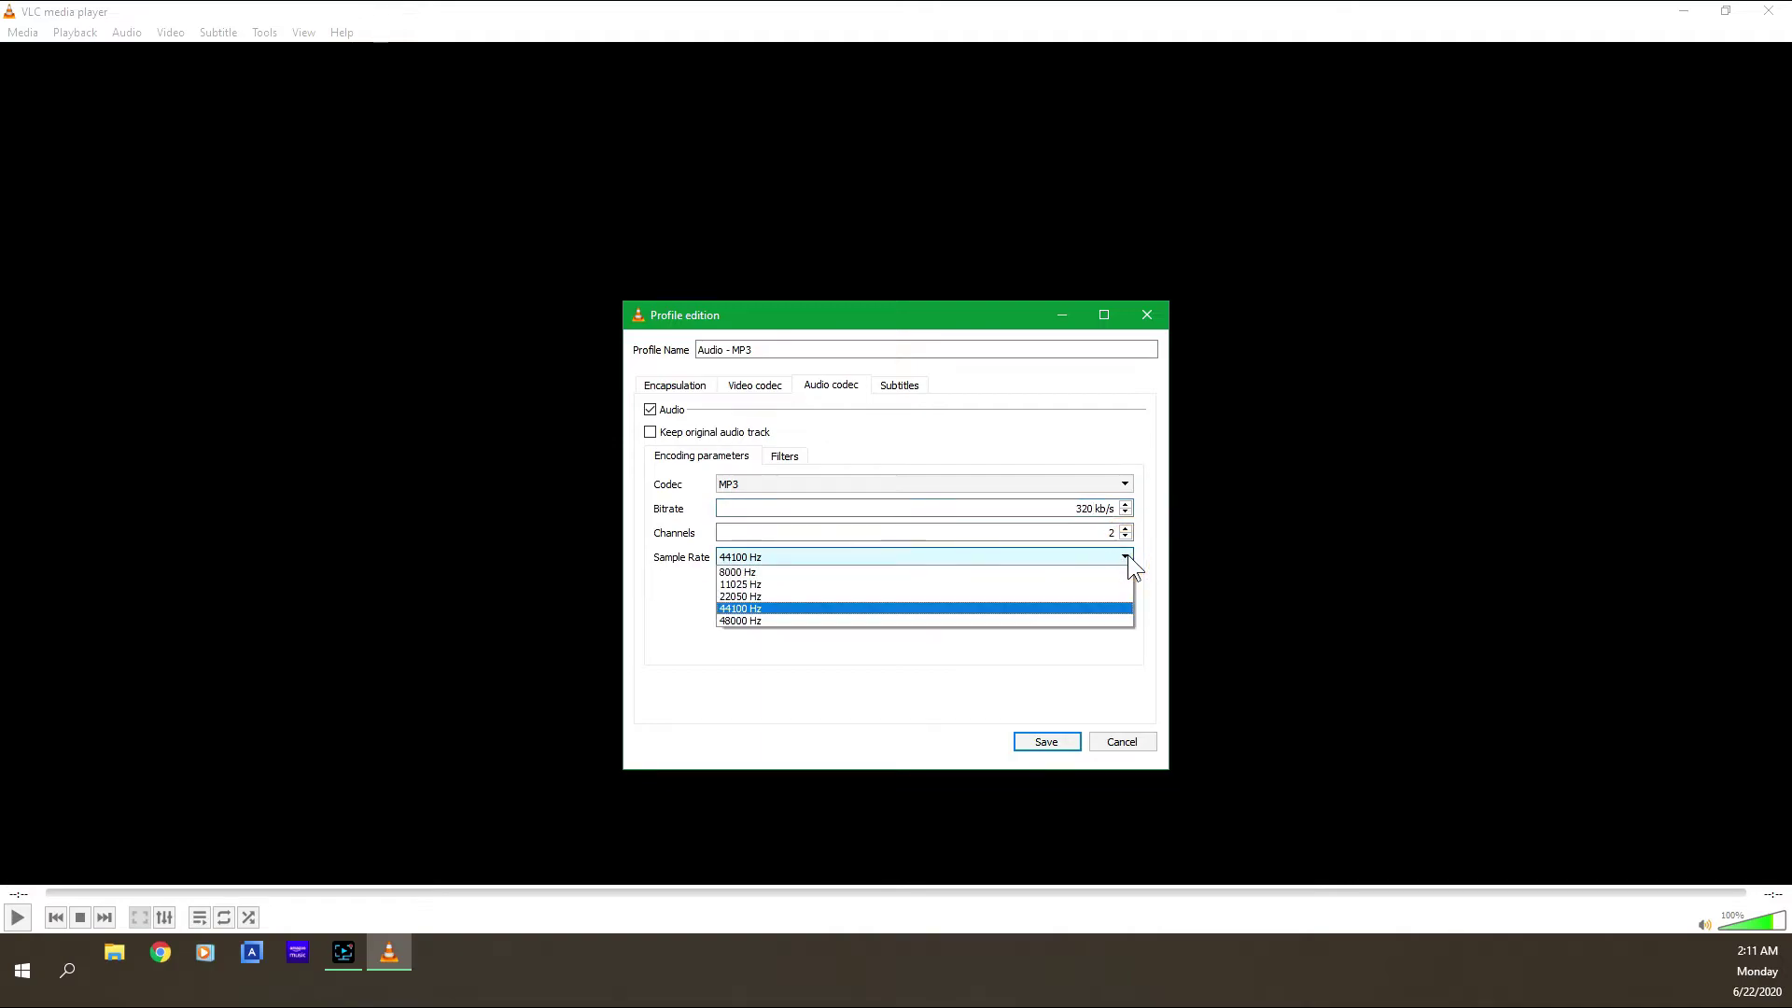
left_click(1016, 573)
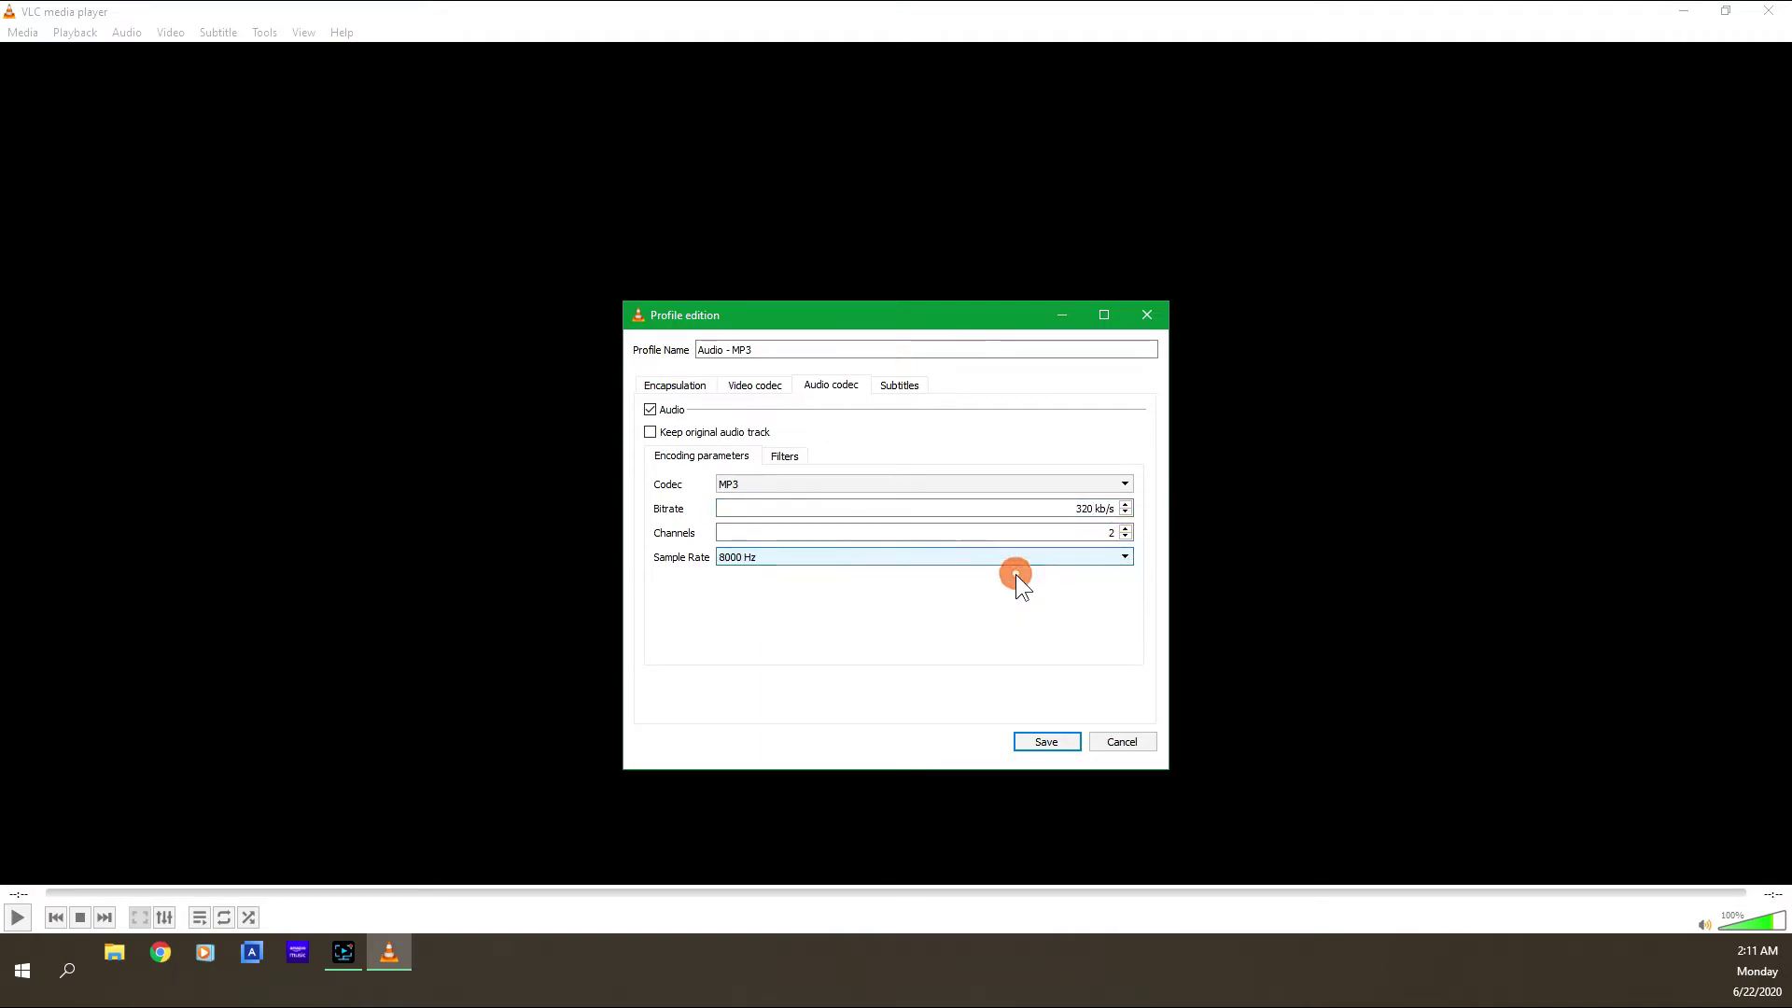
left_click(1120, 557)
left_click(1073, 605)
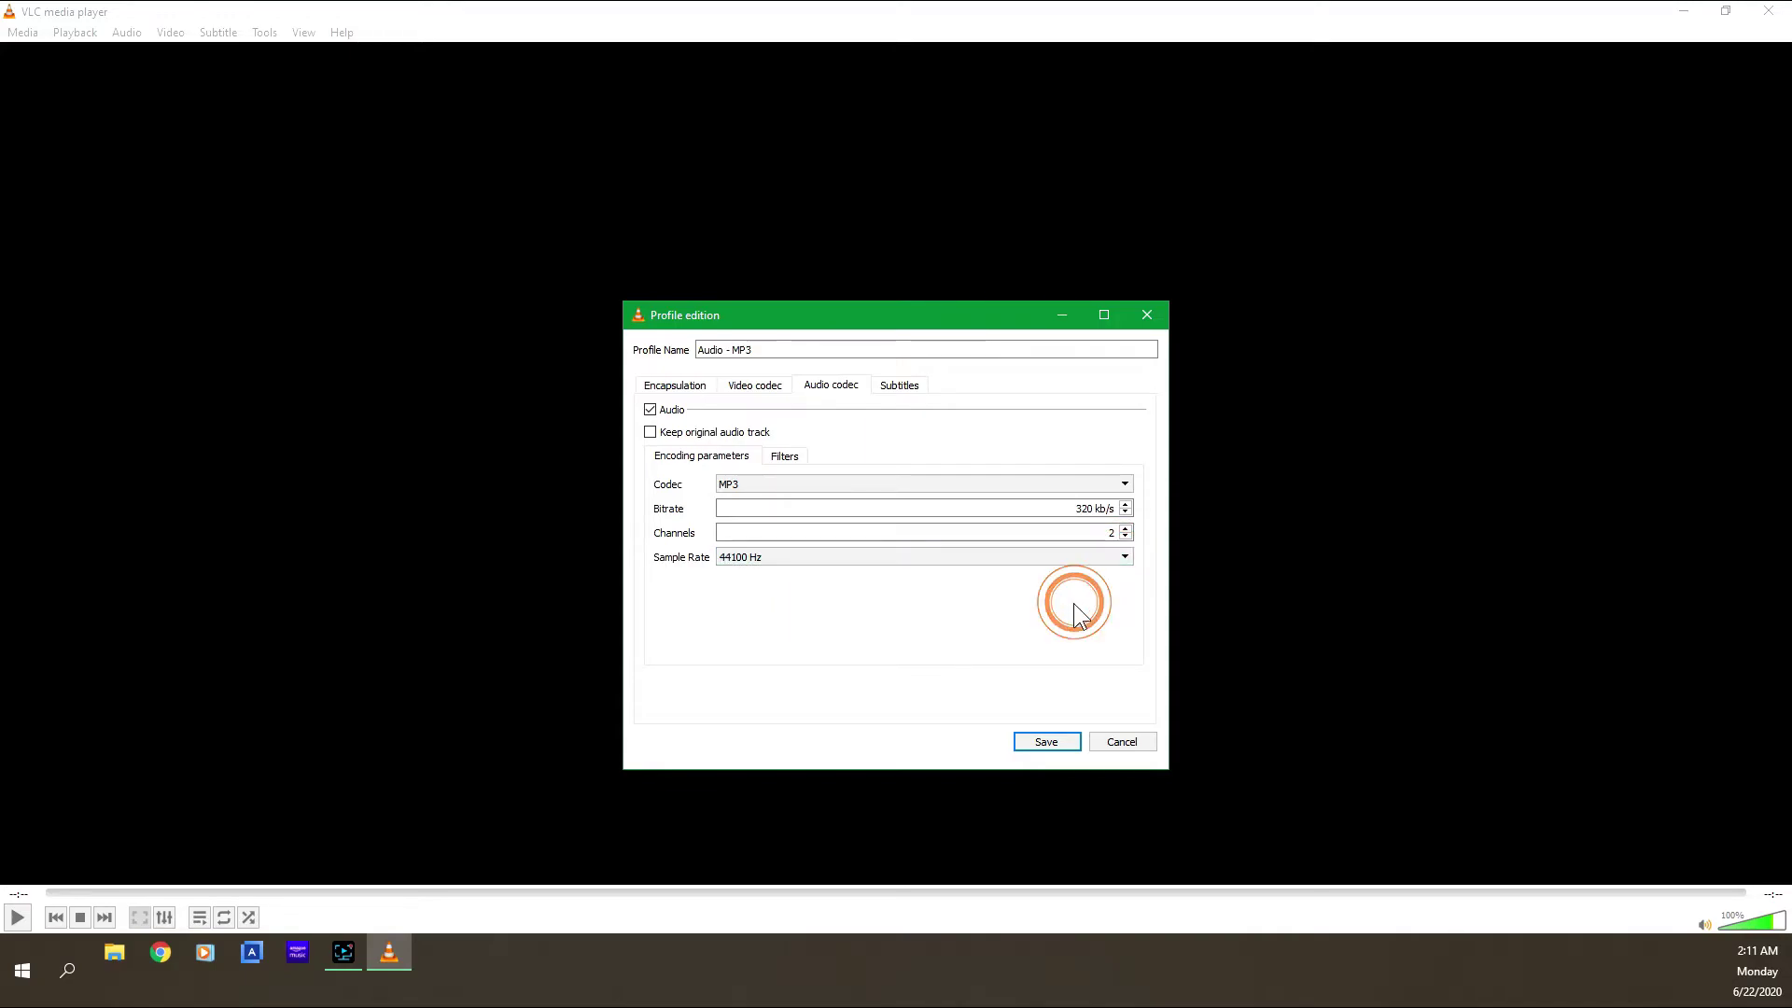
left_click(1116, 557)
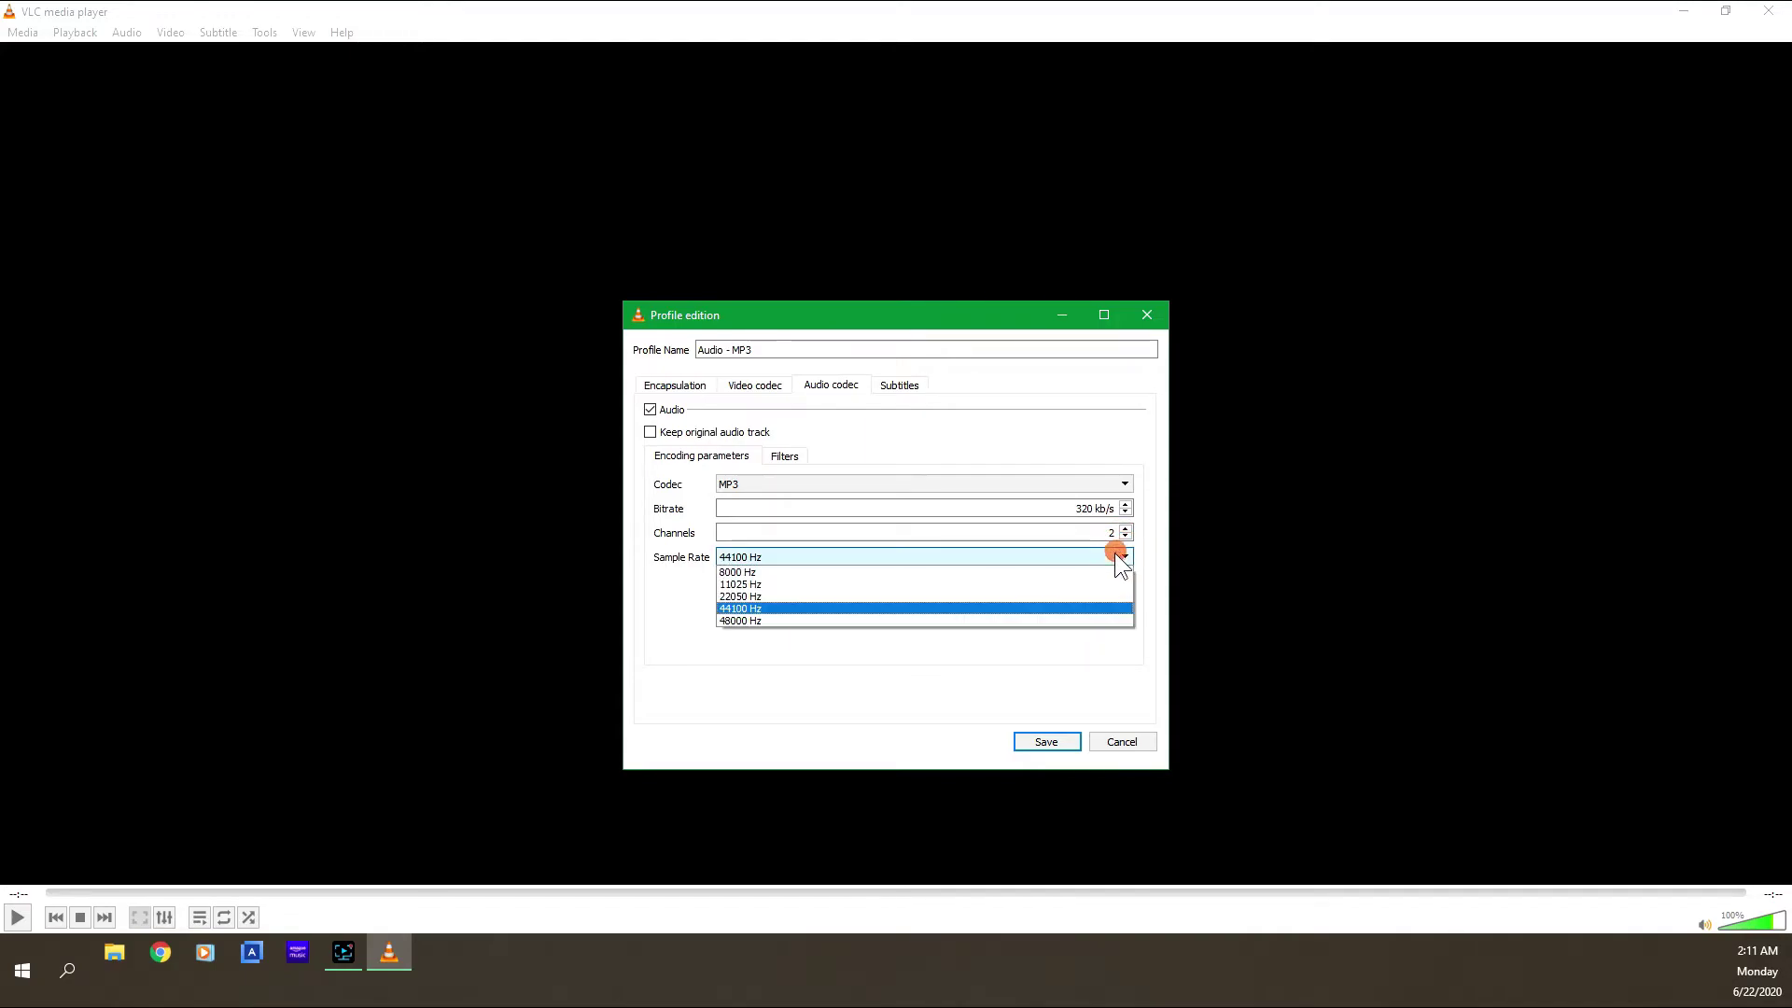
left_click(1057, 620)
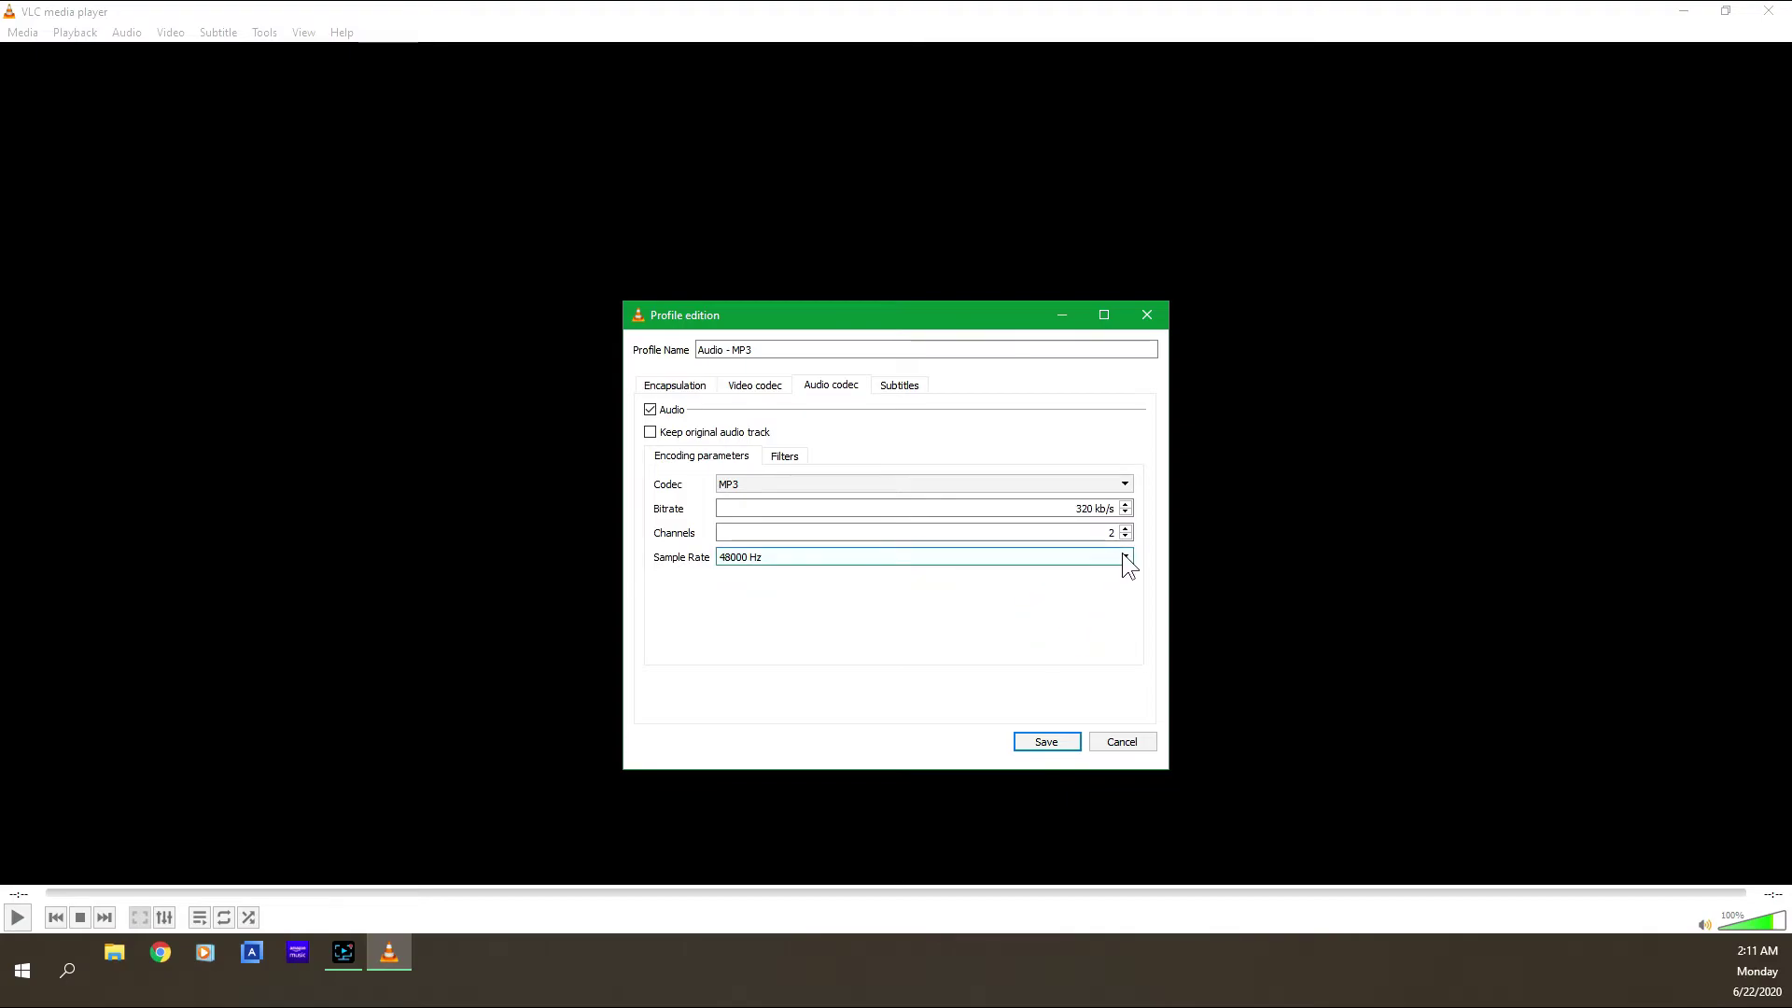
left_click(1123, 554)
left_click(1049, 607)
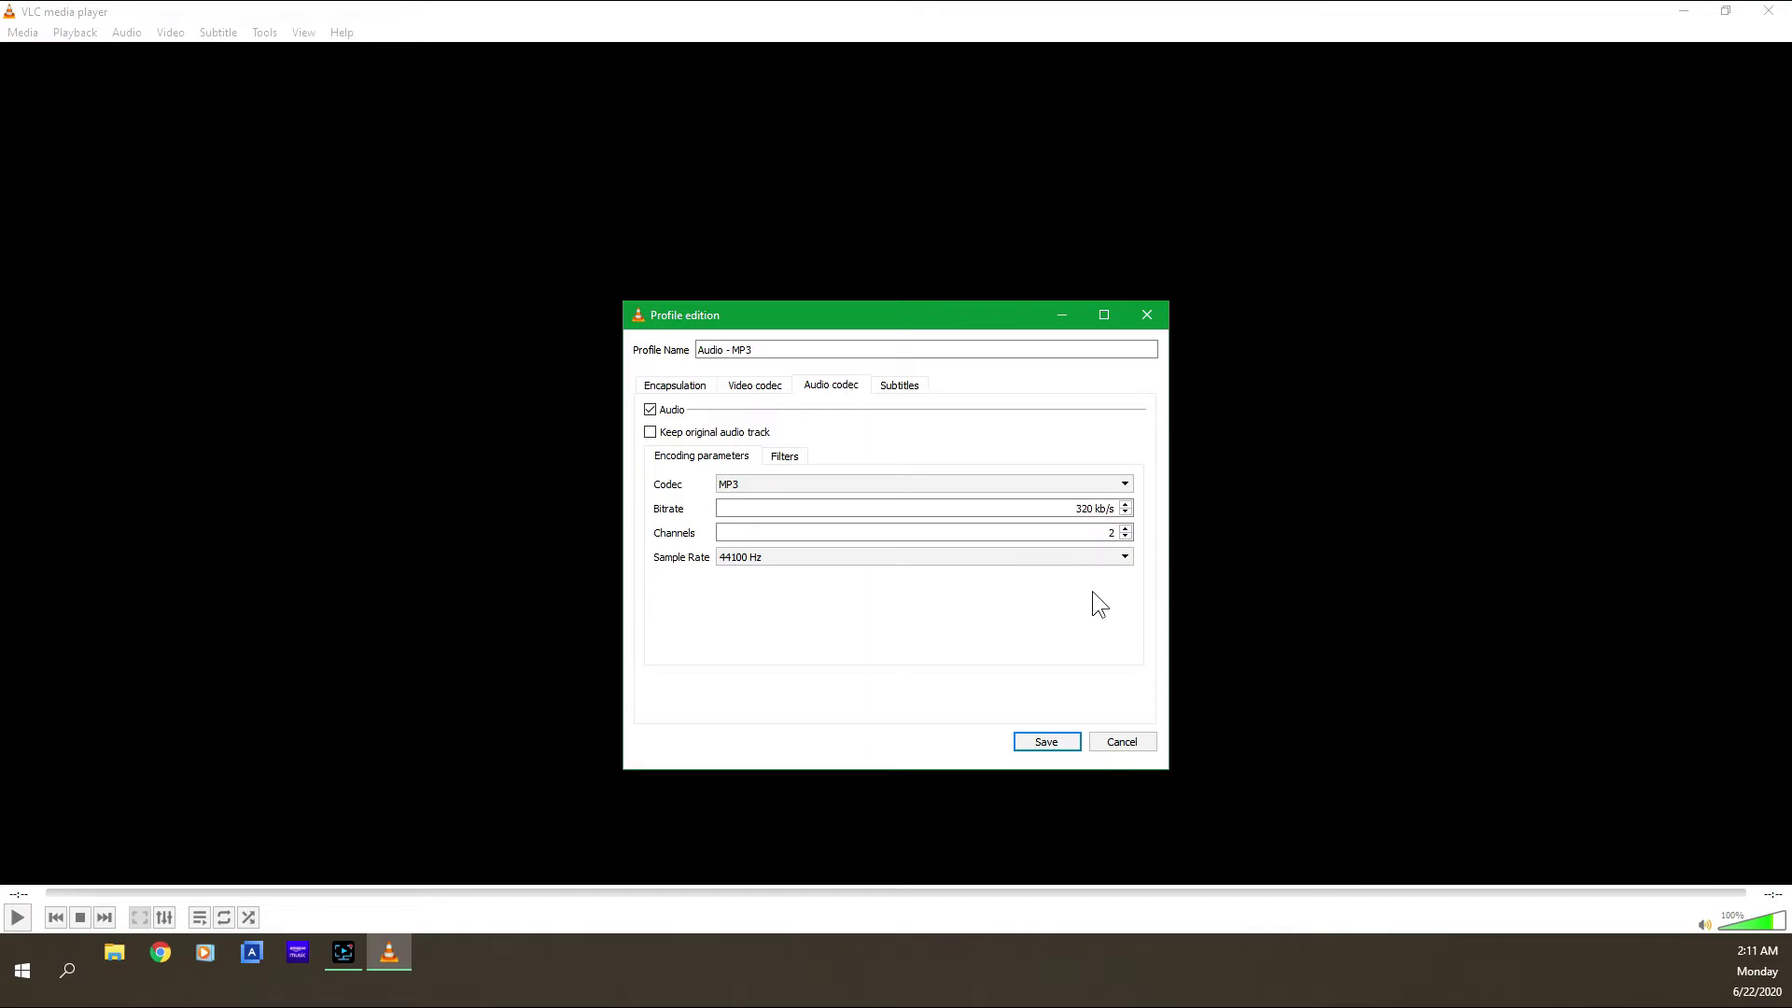
left_click(1123, 556)
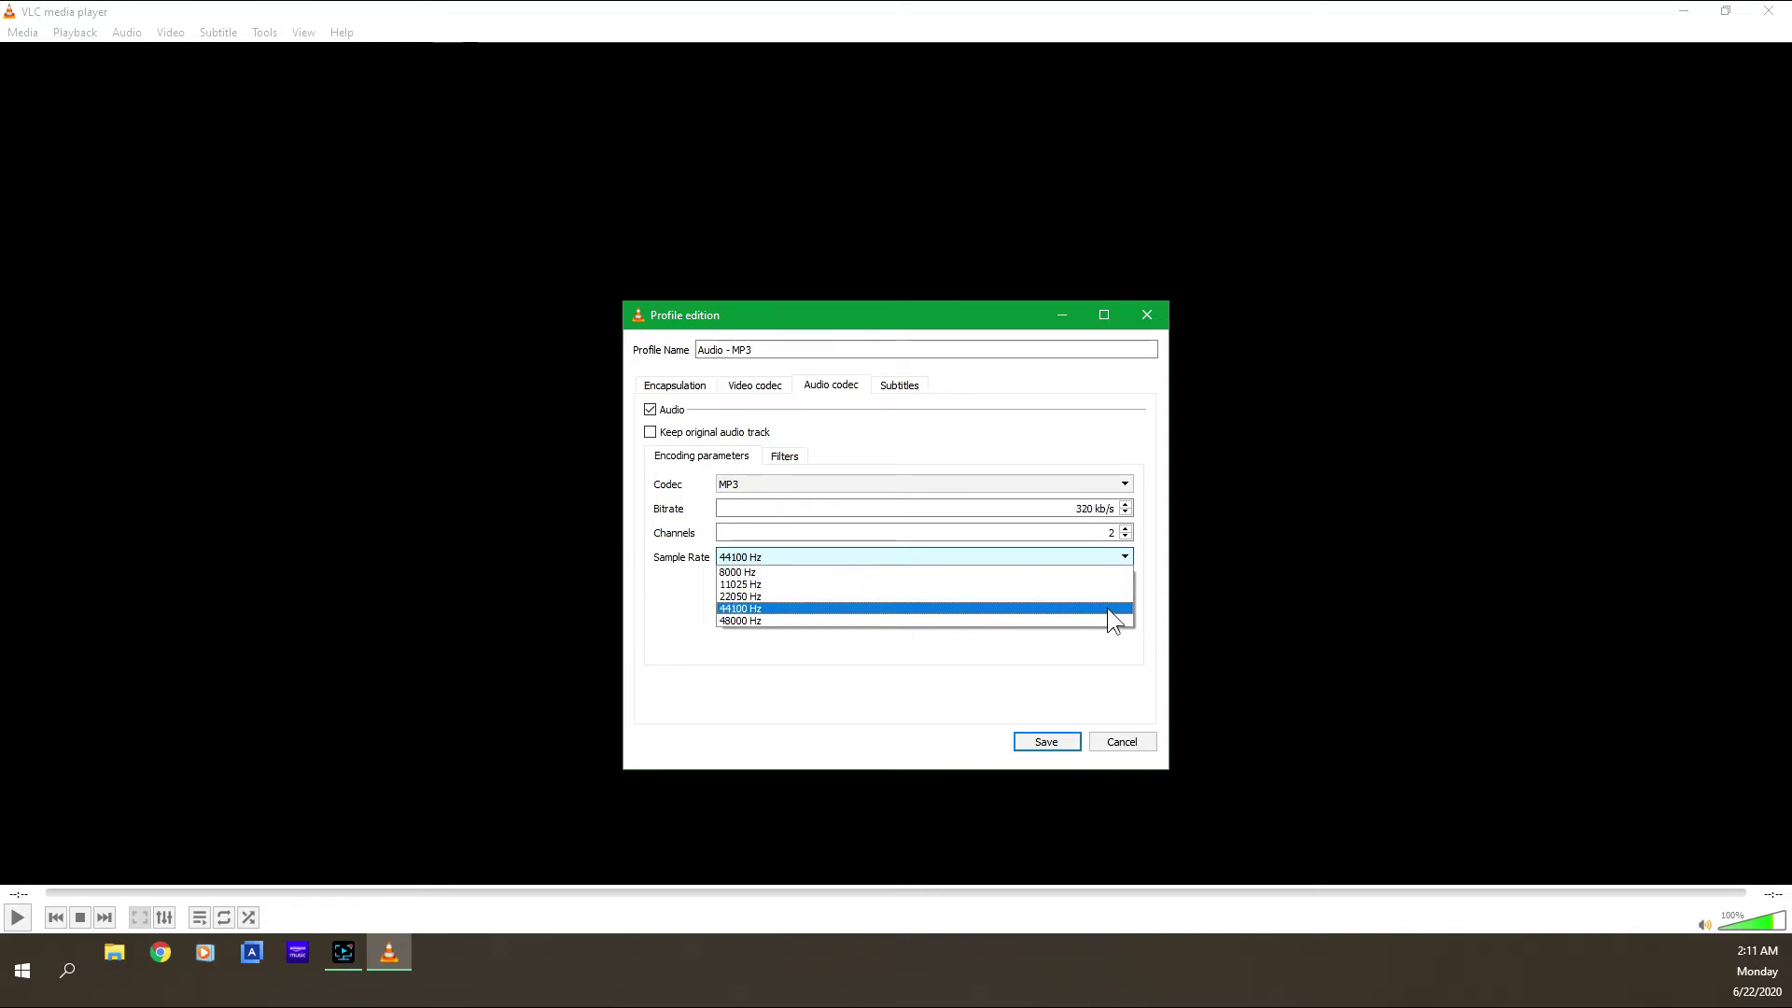
left_click(1144, 605)
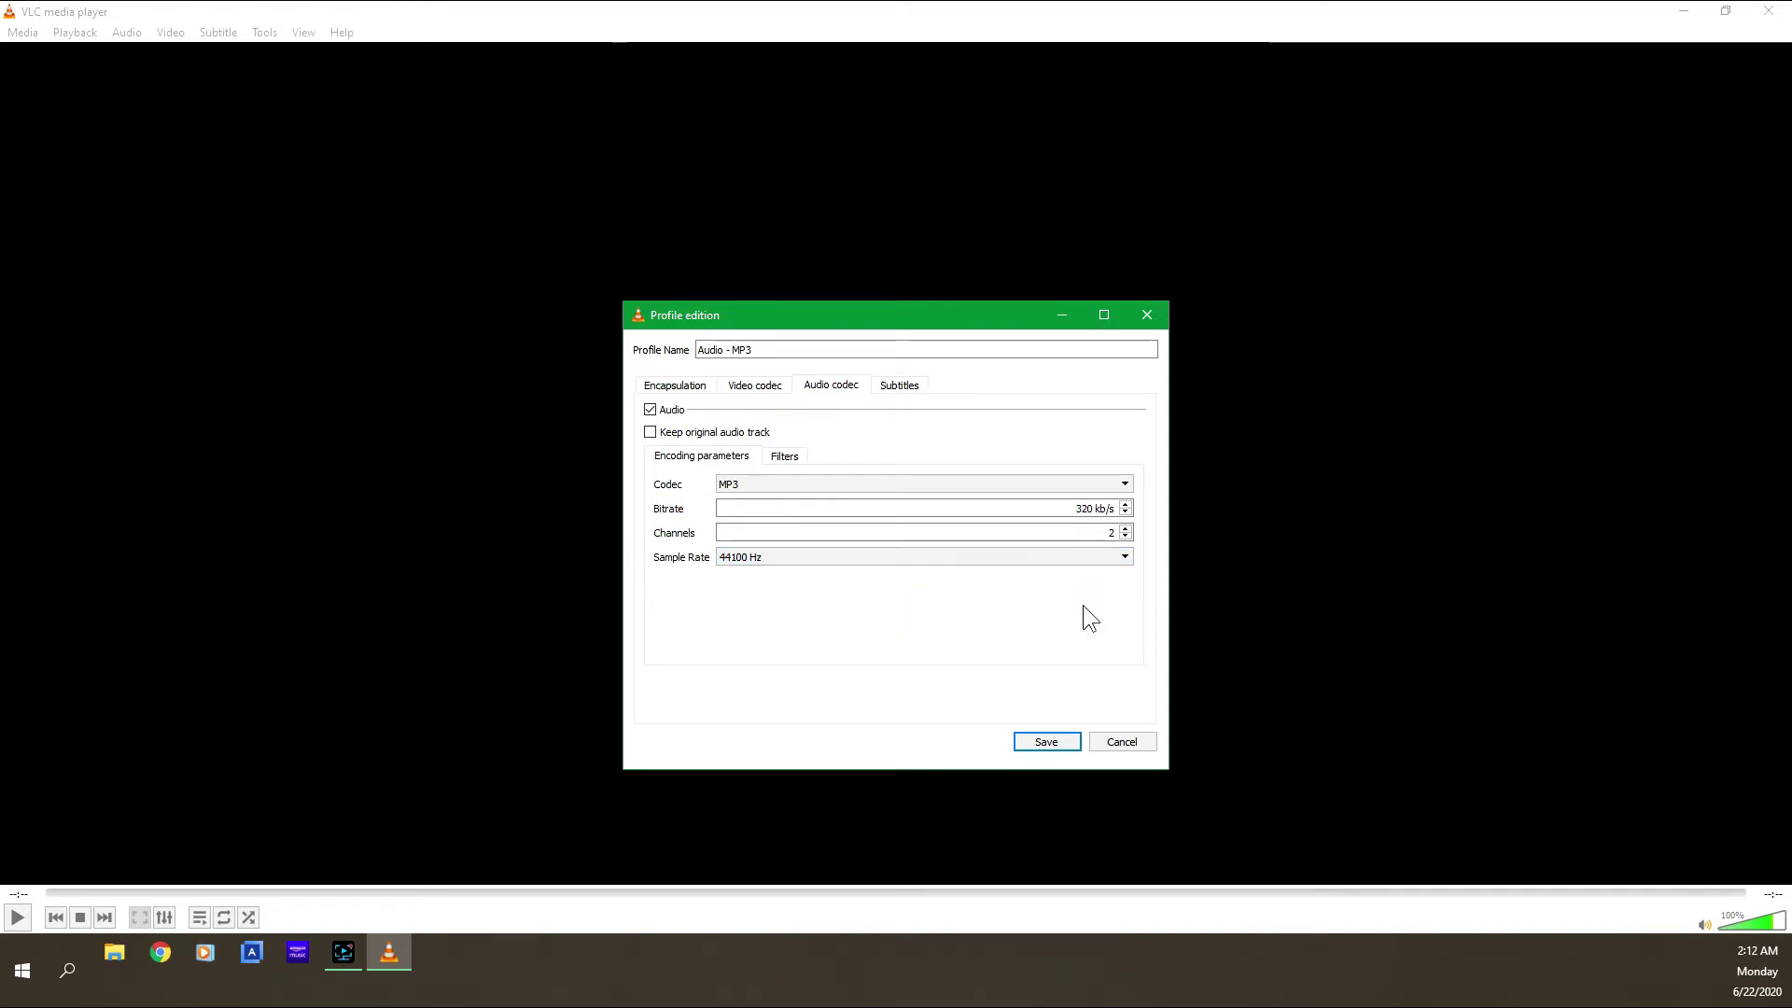
Step: Save the edited Audio - MP3 profile and browse to the Music folder for the destination file
left_click(1062, 742)
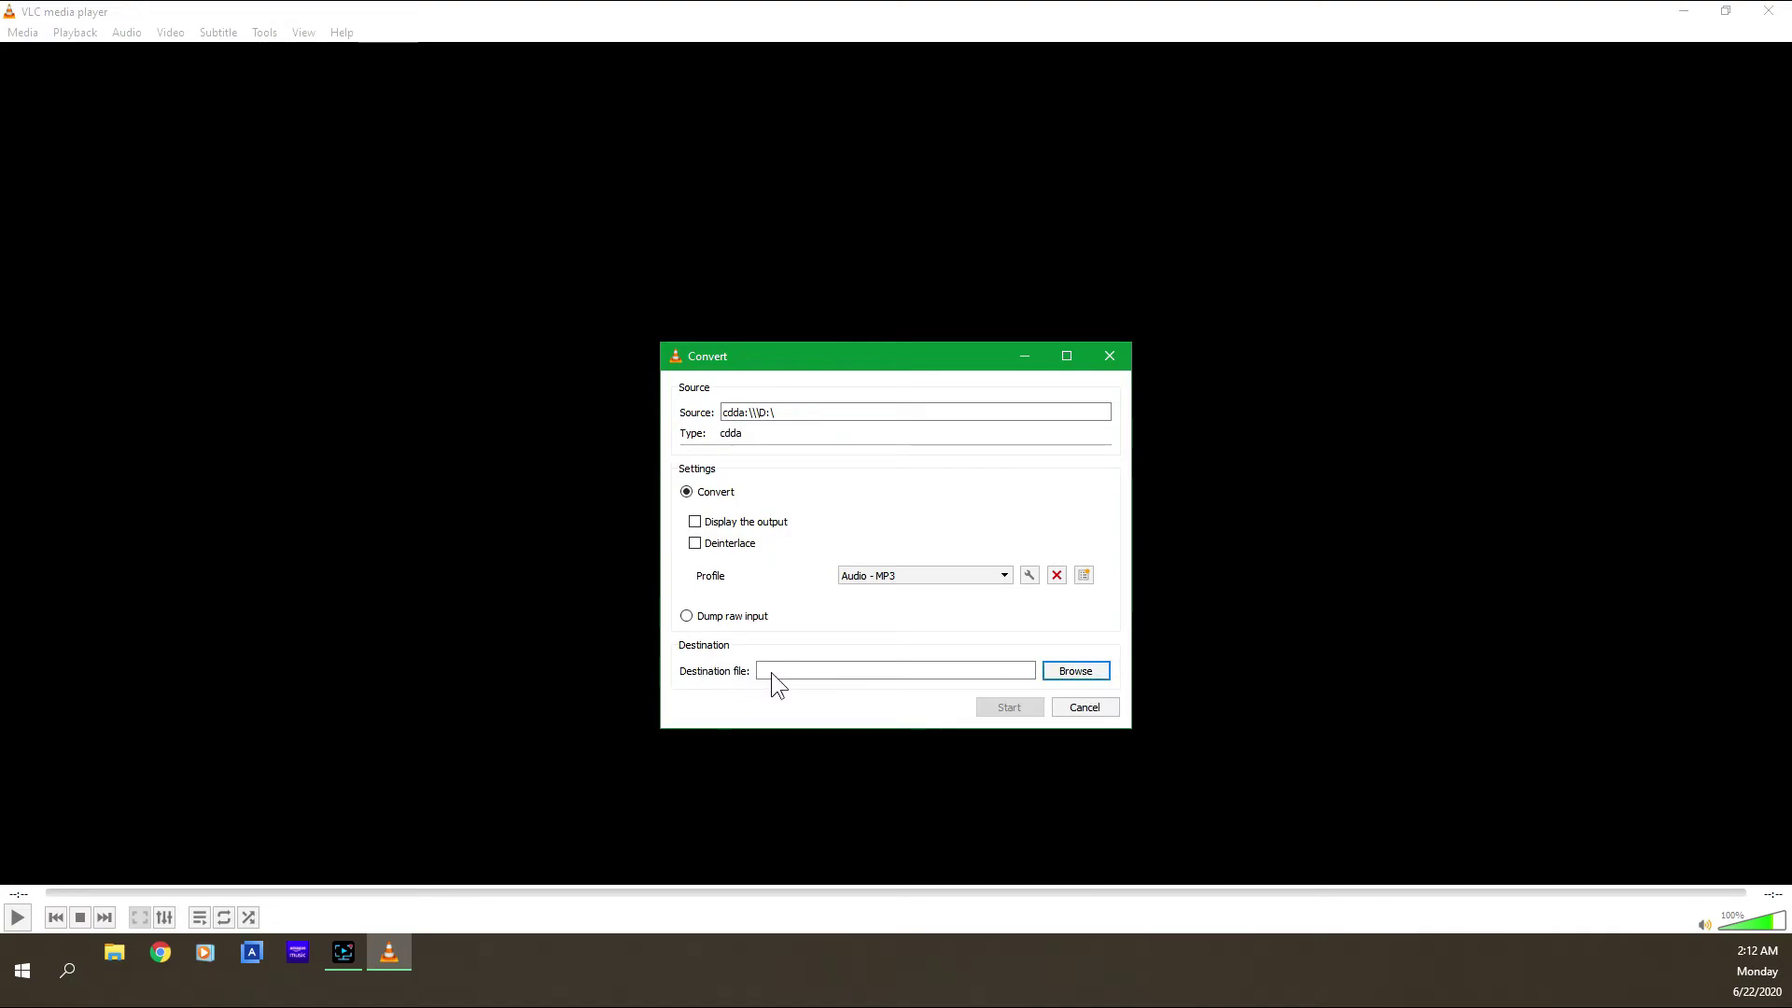
left_click(1070, 674)
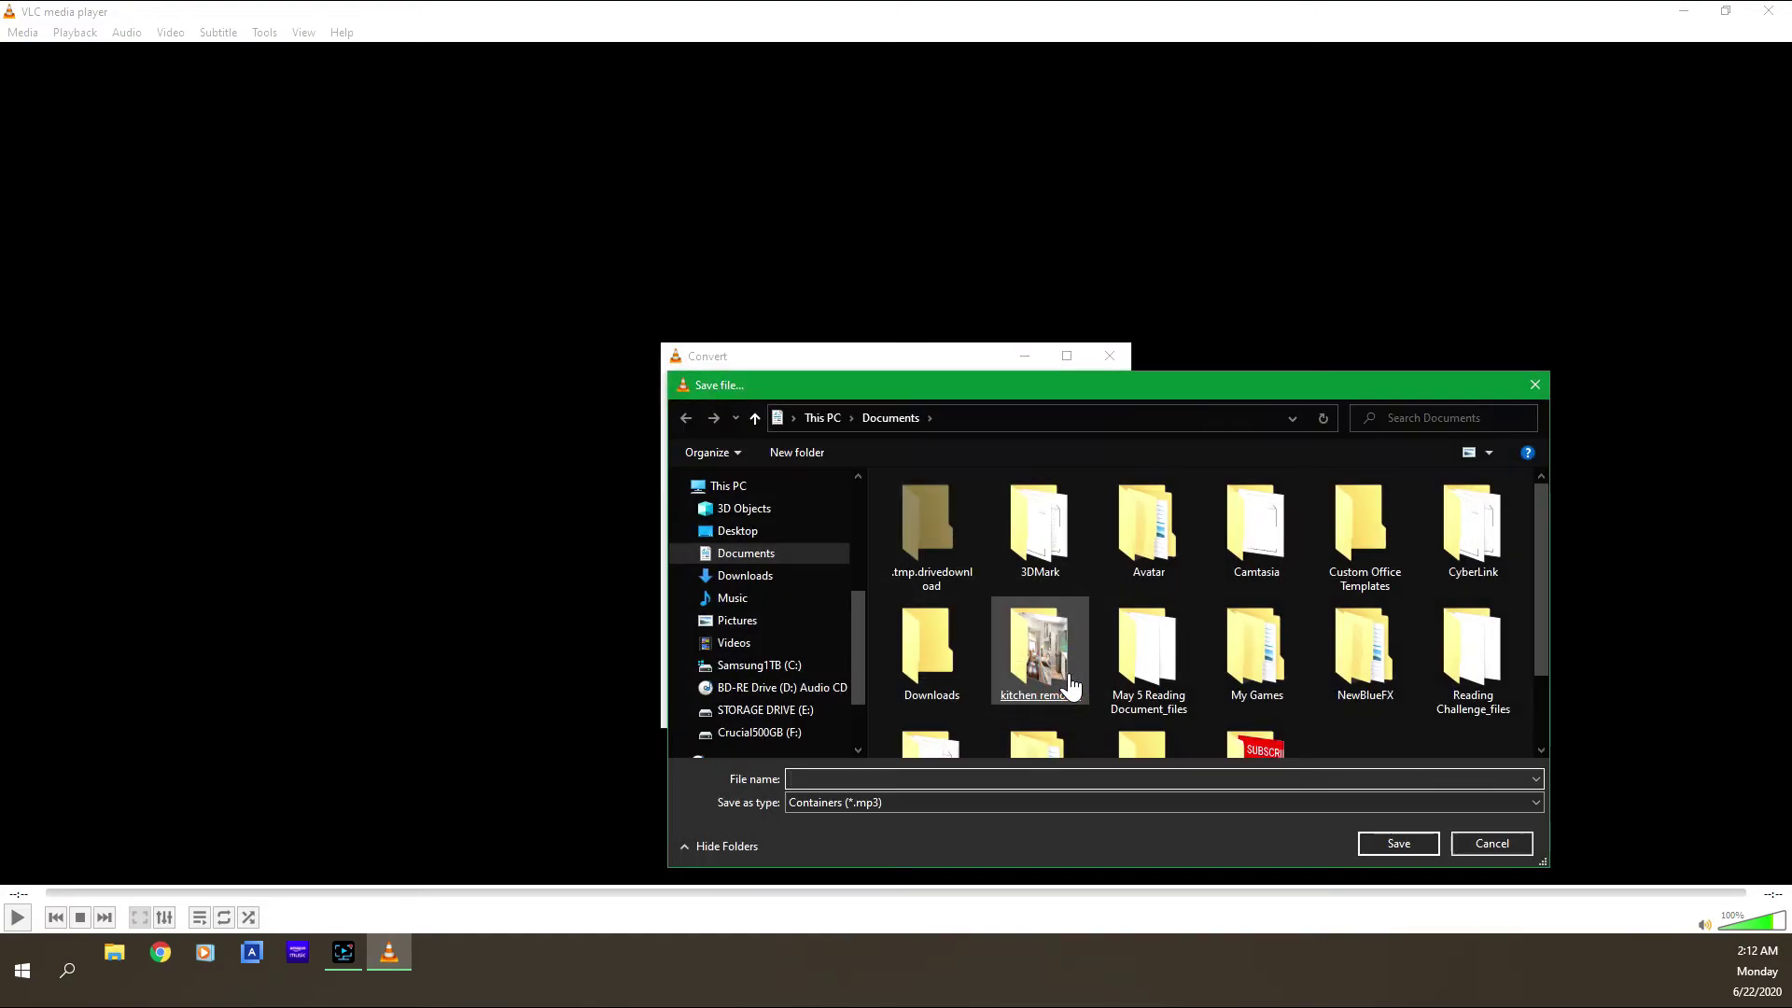
left_click(805, 605)
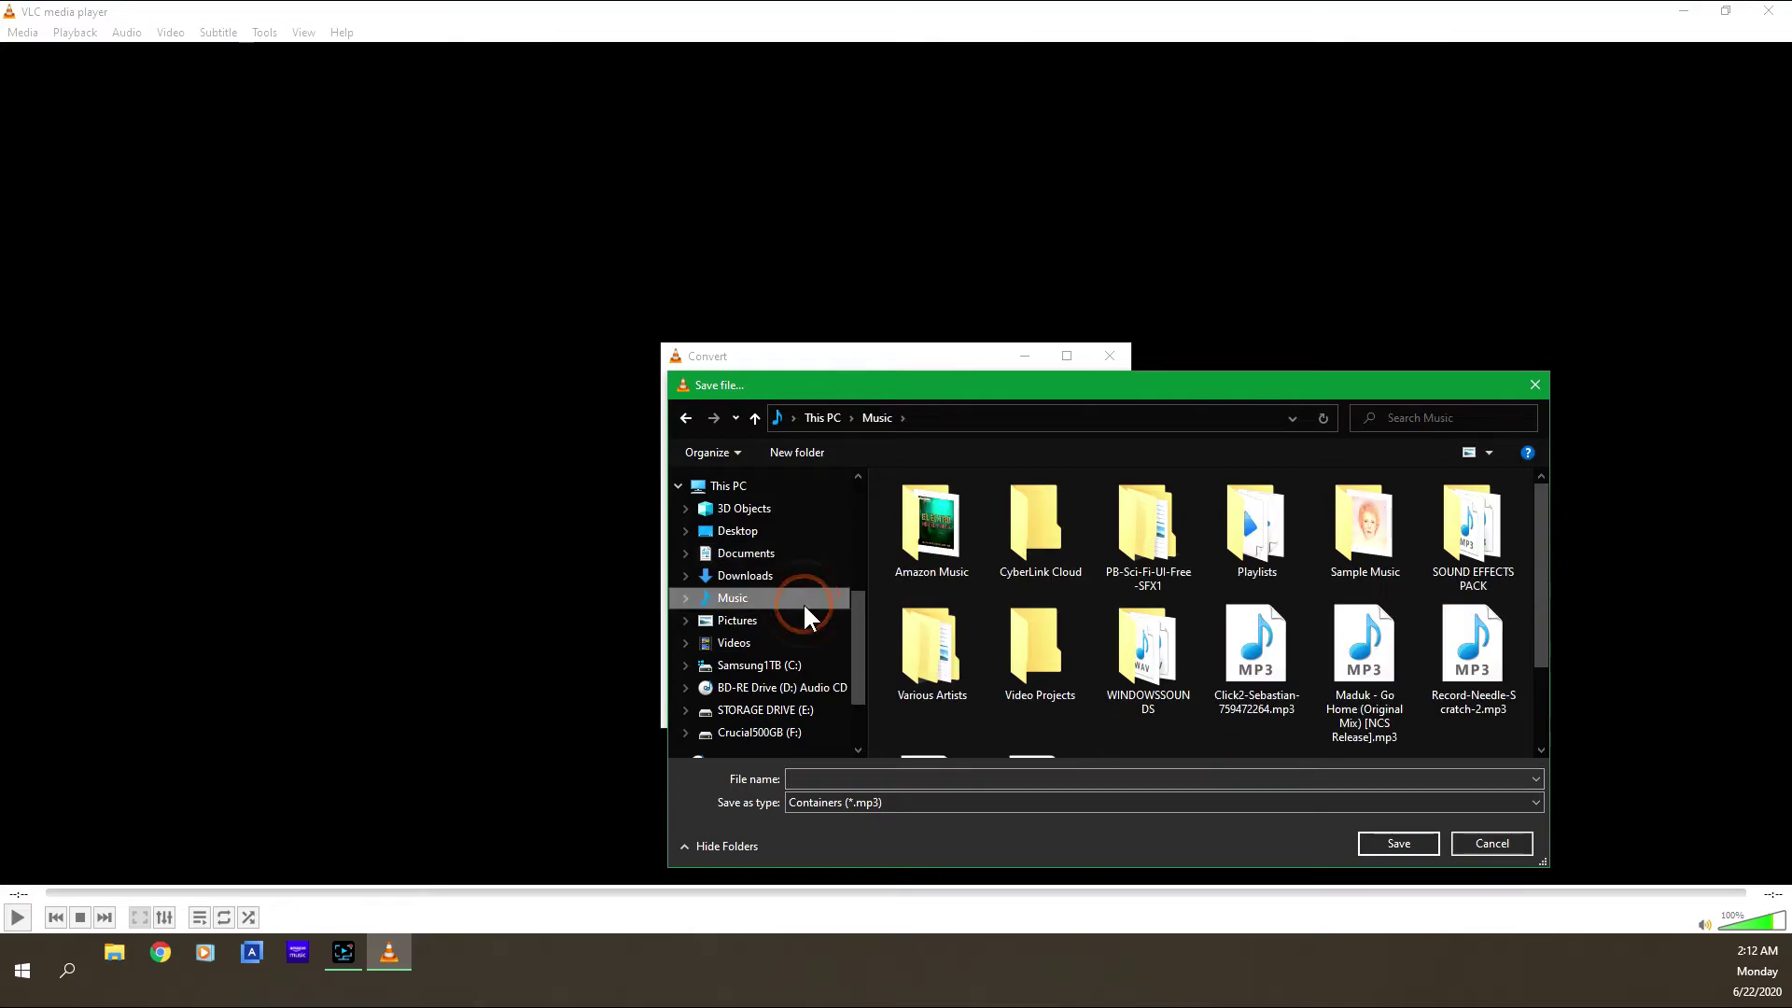
scroll(1027, 691, "down", 1)
Step: Save the destination file as Buffalo Dance in MP3 format and start the conversion
left_click(1146, 777)
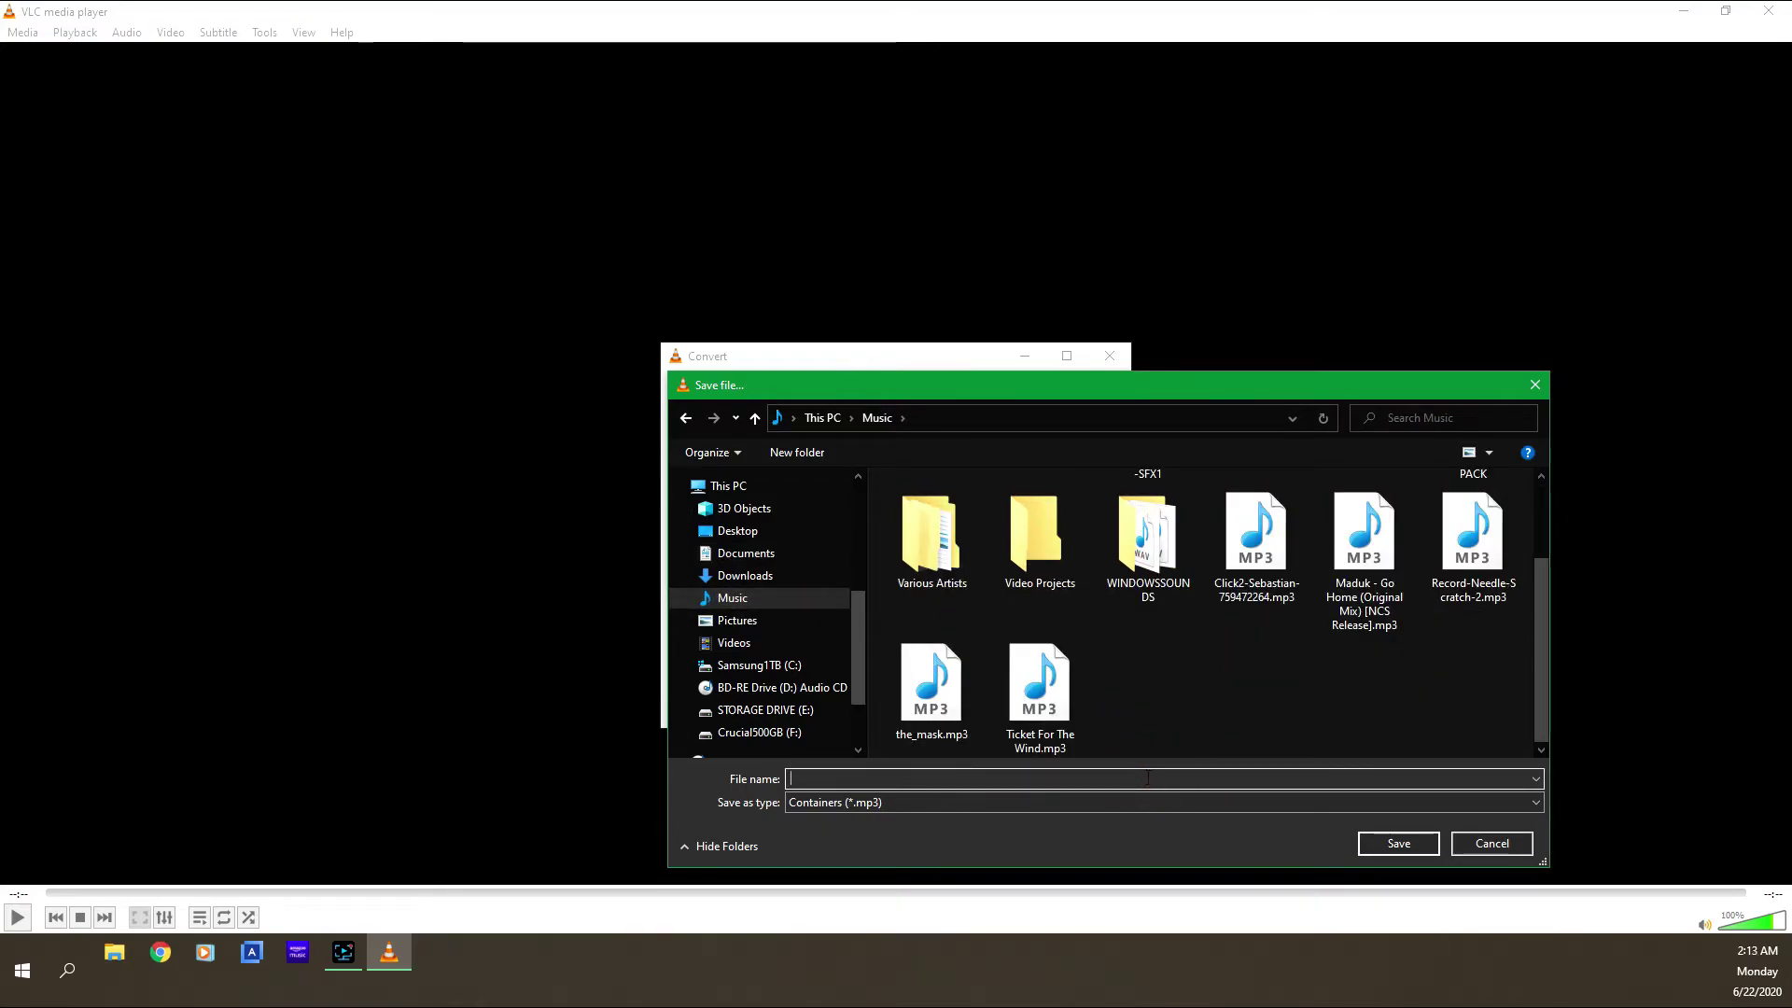
type("Buffa")
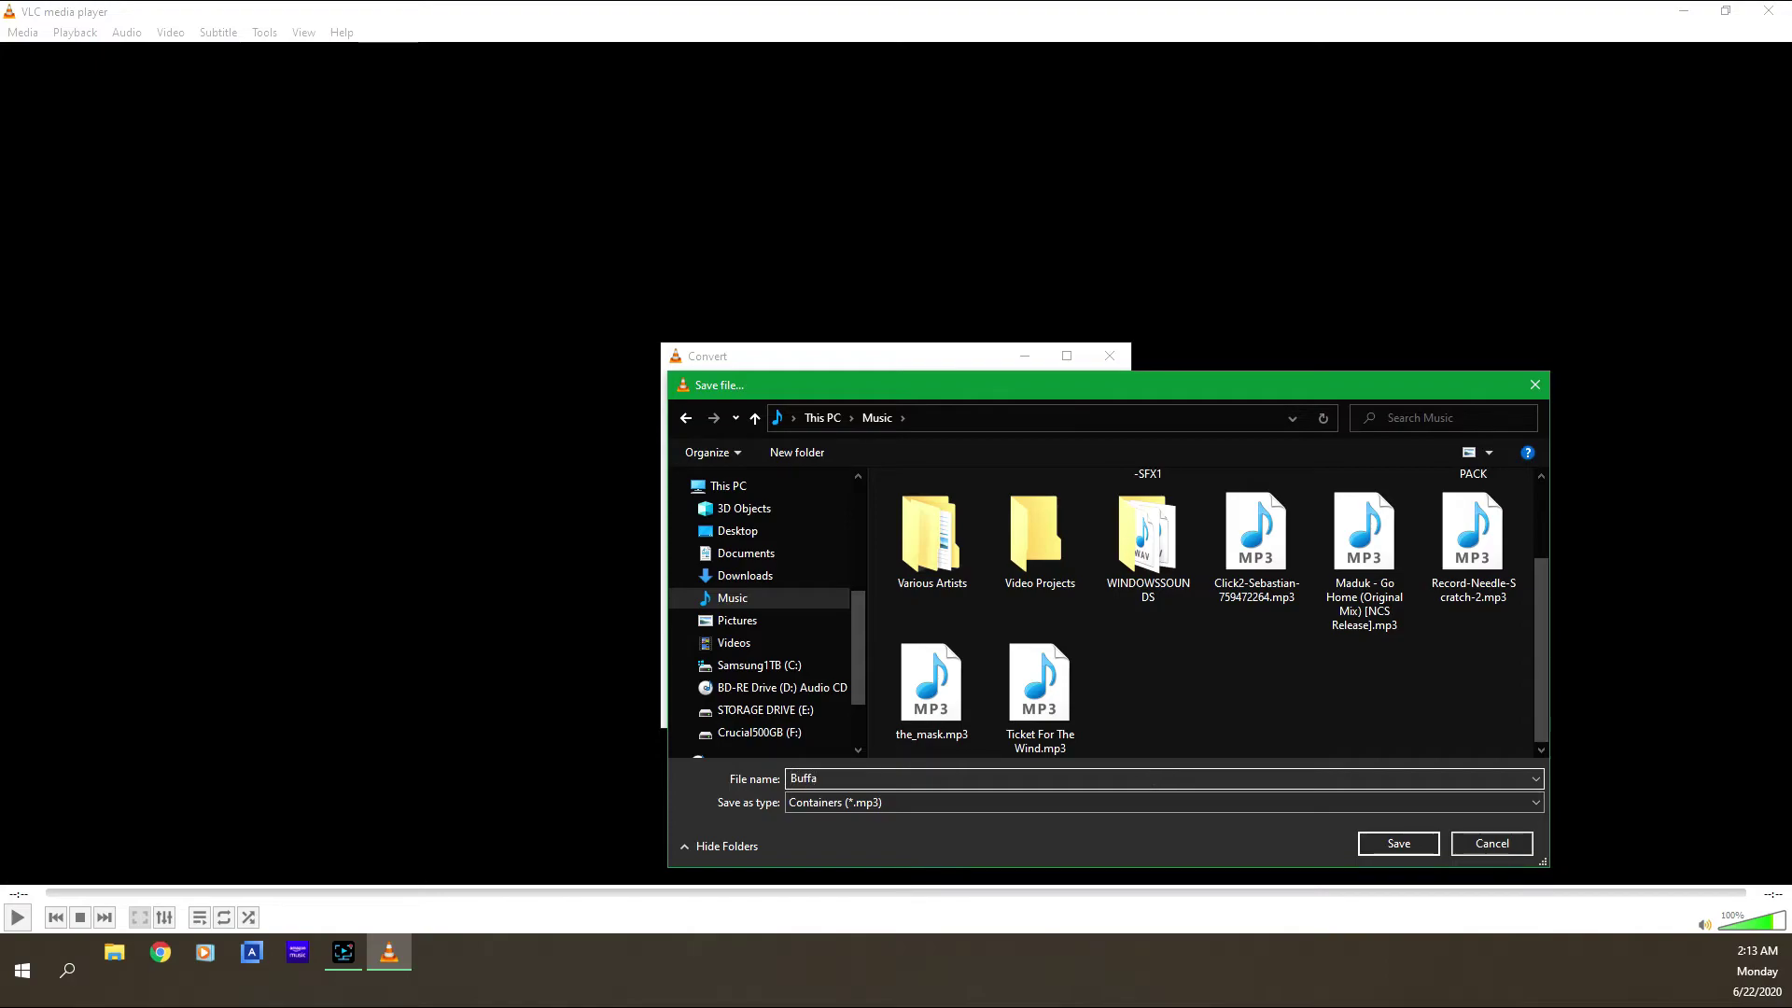
type("l")
key("BackSpace")
type("lo Dance")
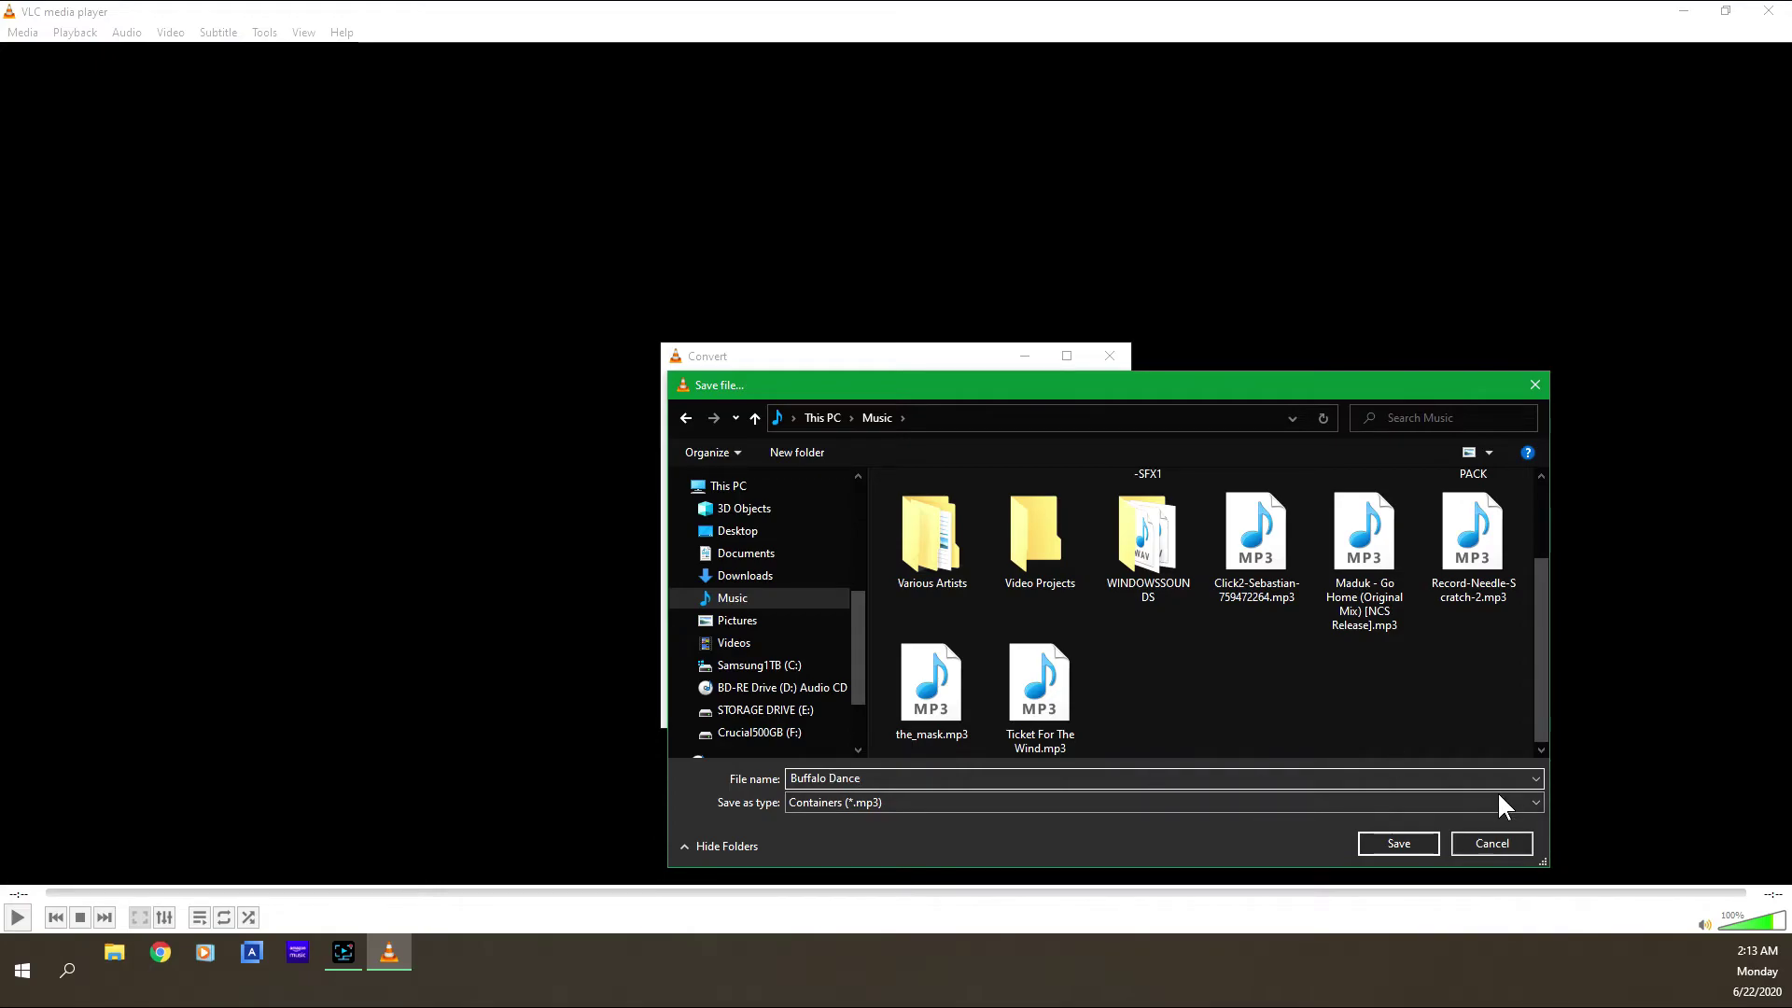
left_click(1410, 842)
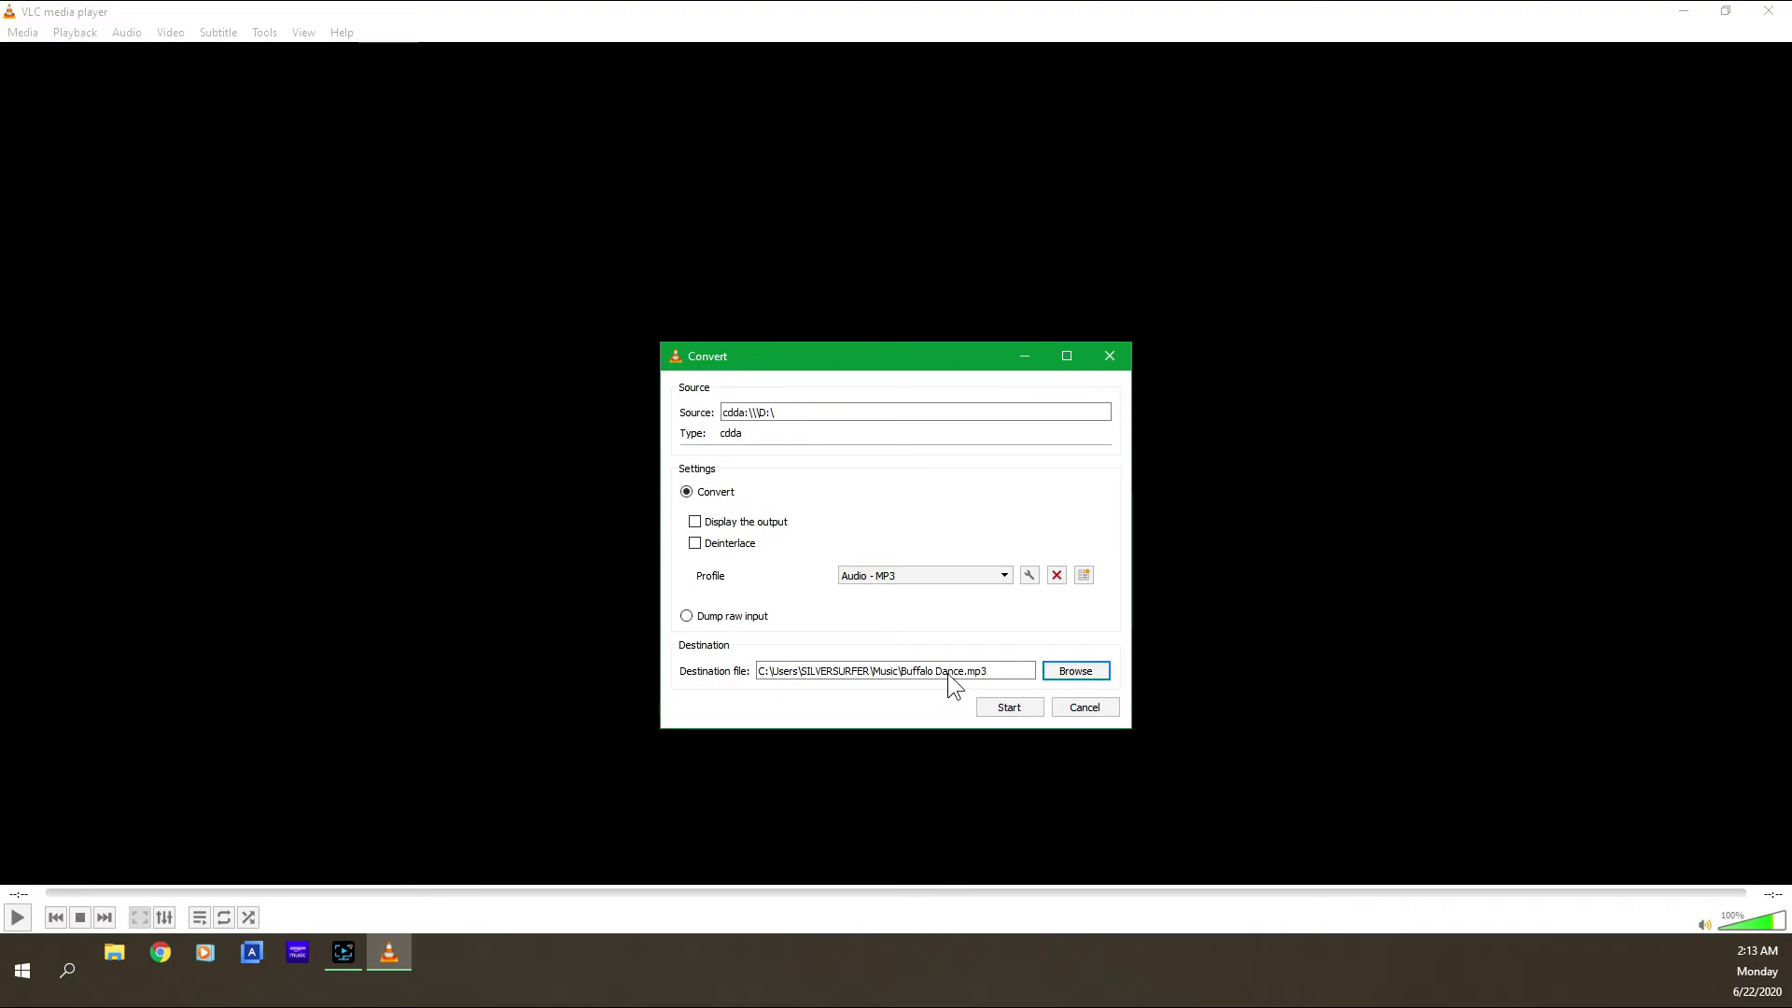
left_click(1006, 701)
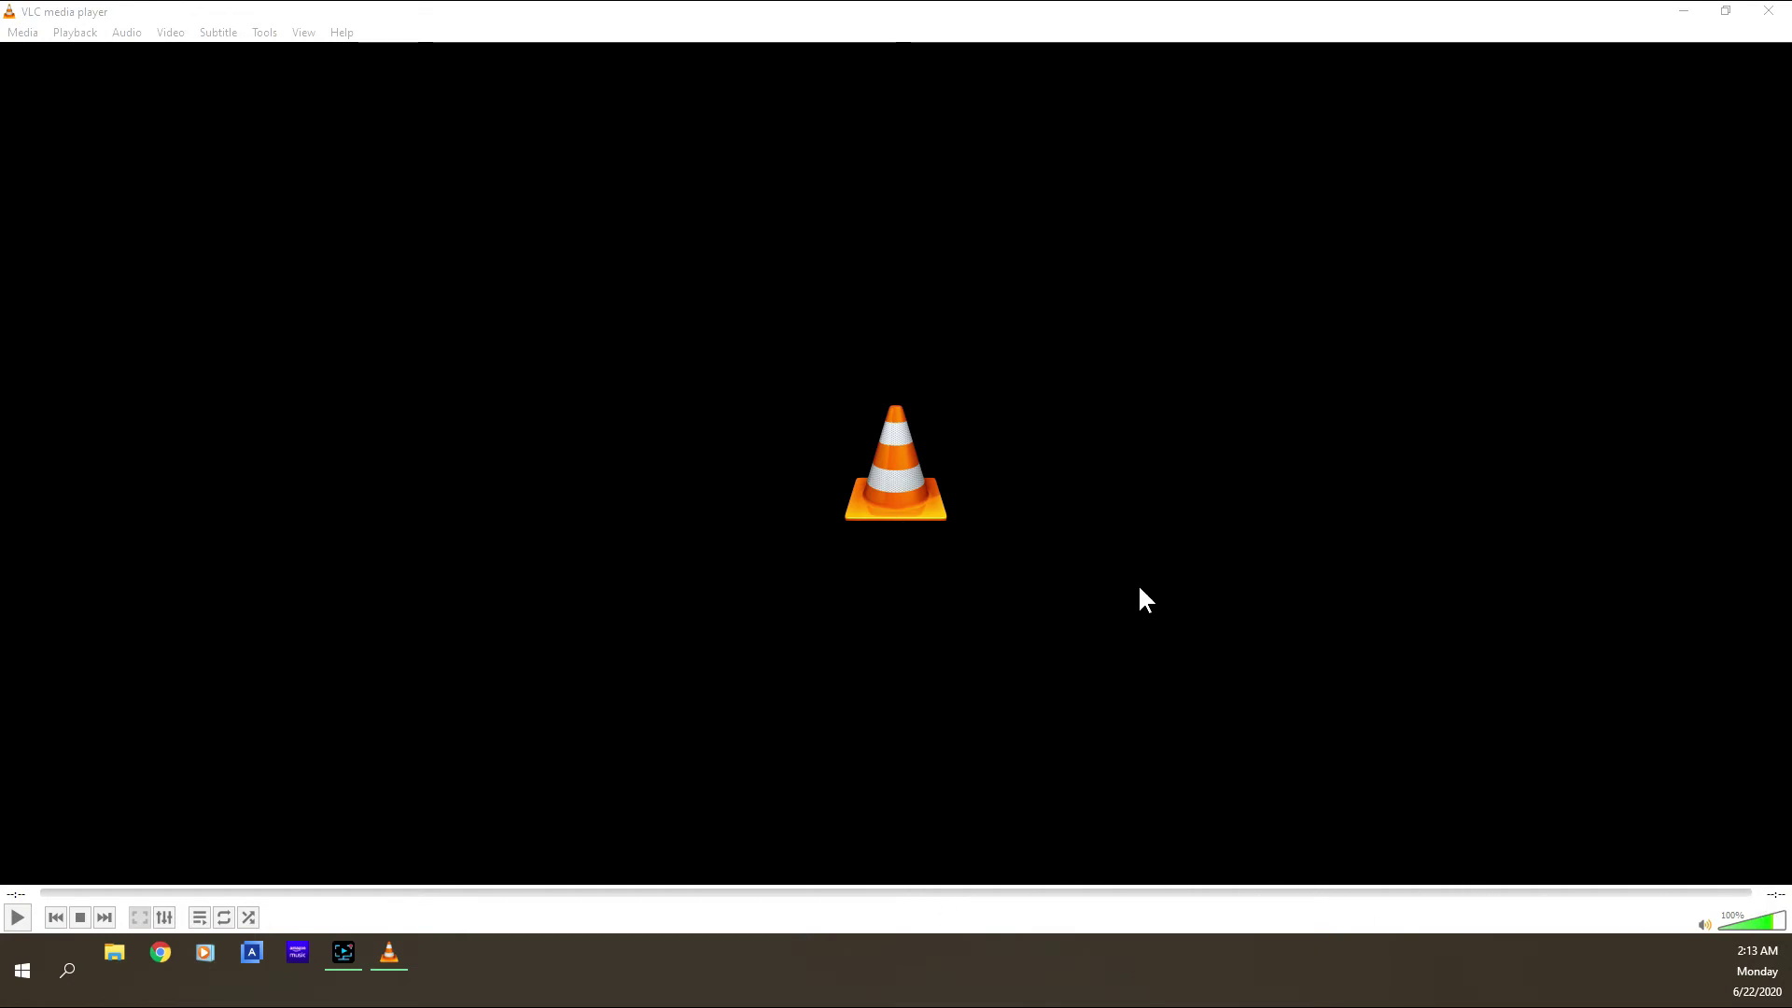
Step: Minimize VLC, switch to File Explorer in a maximized window, and show the Music folder's contents
left_click(1682, 12)
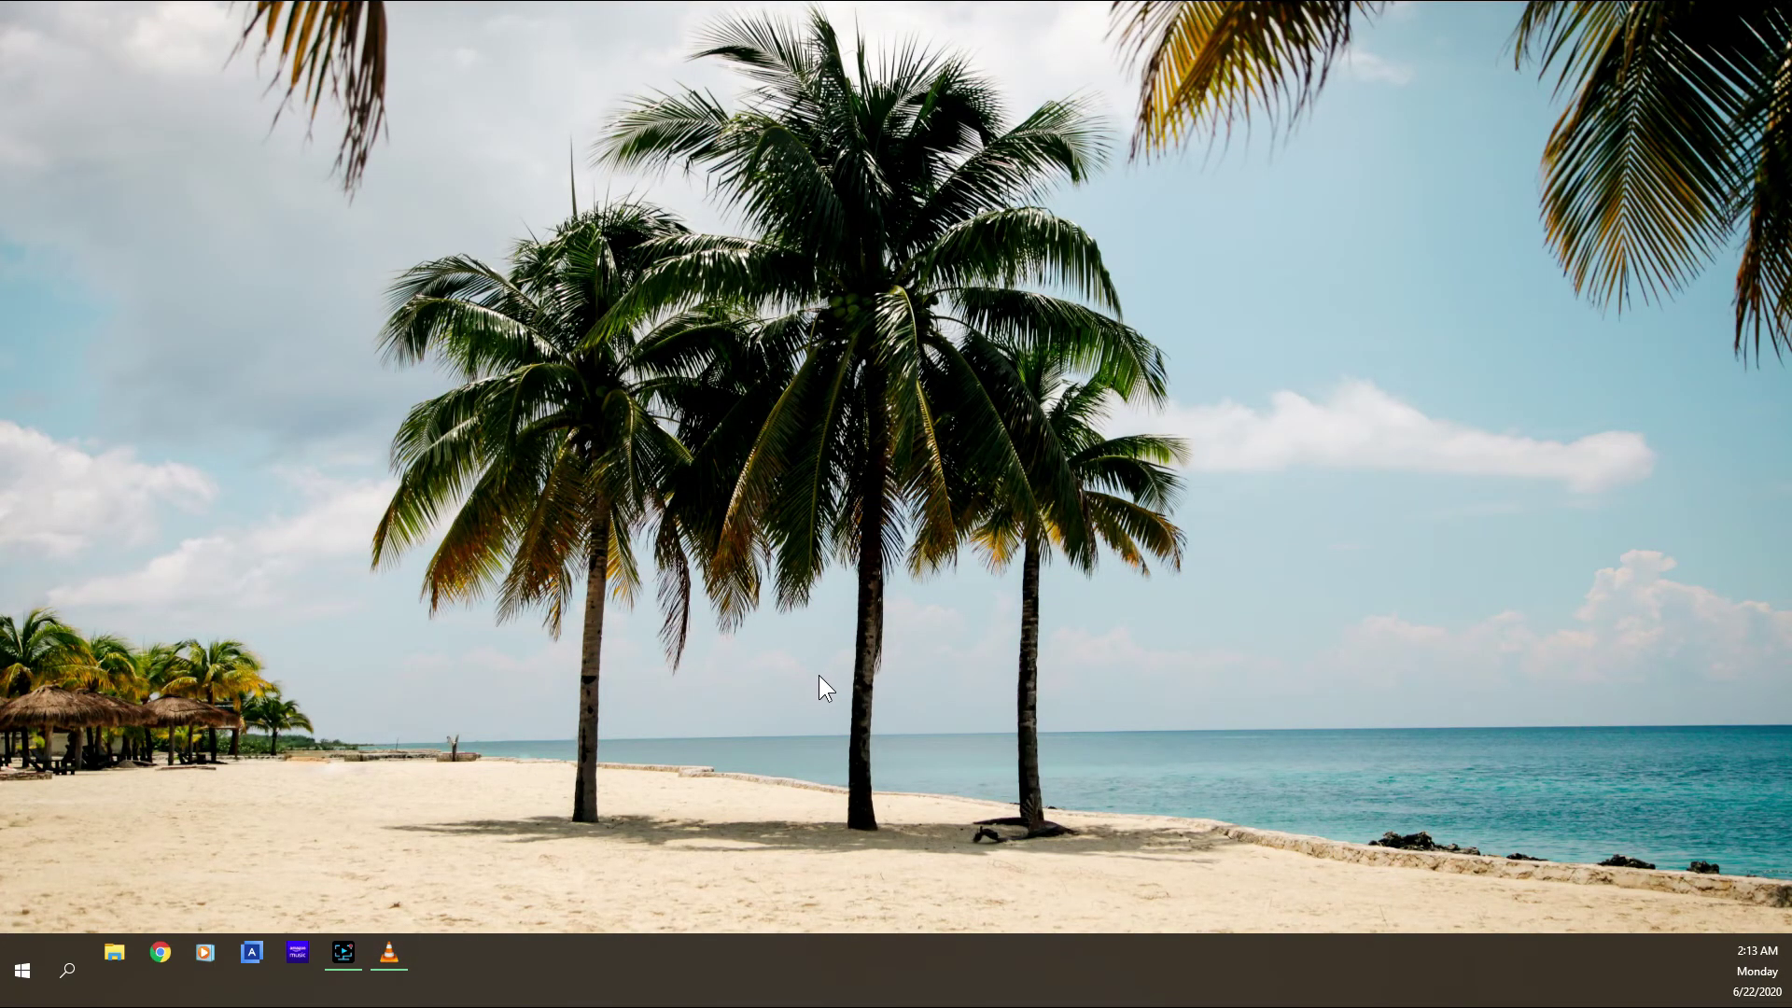
left_click(114, 953)
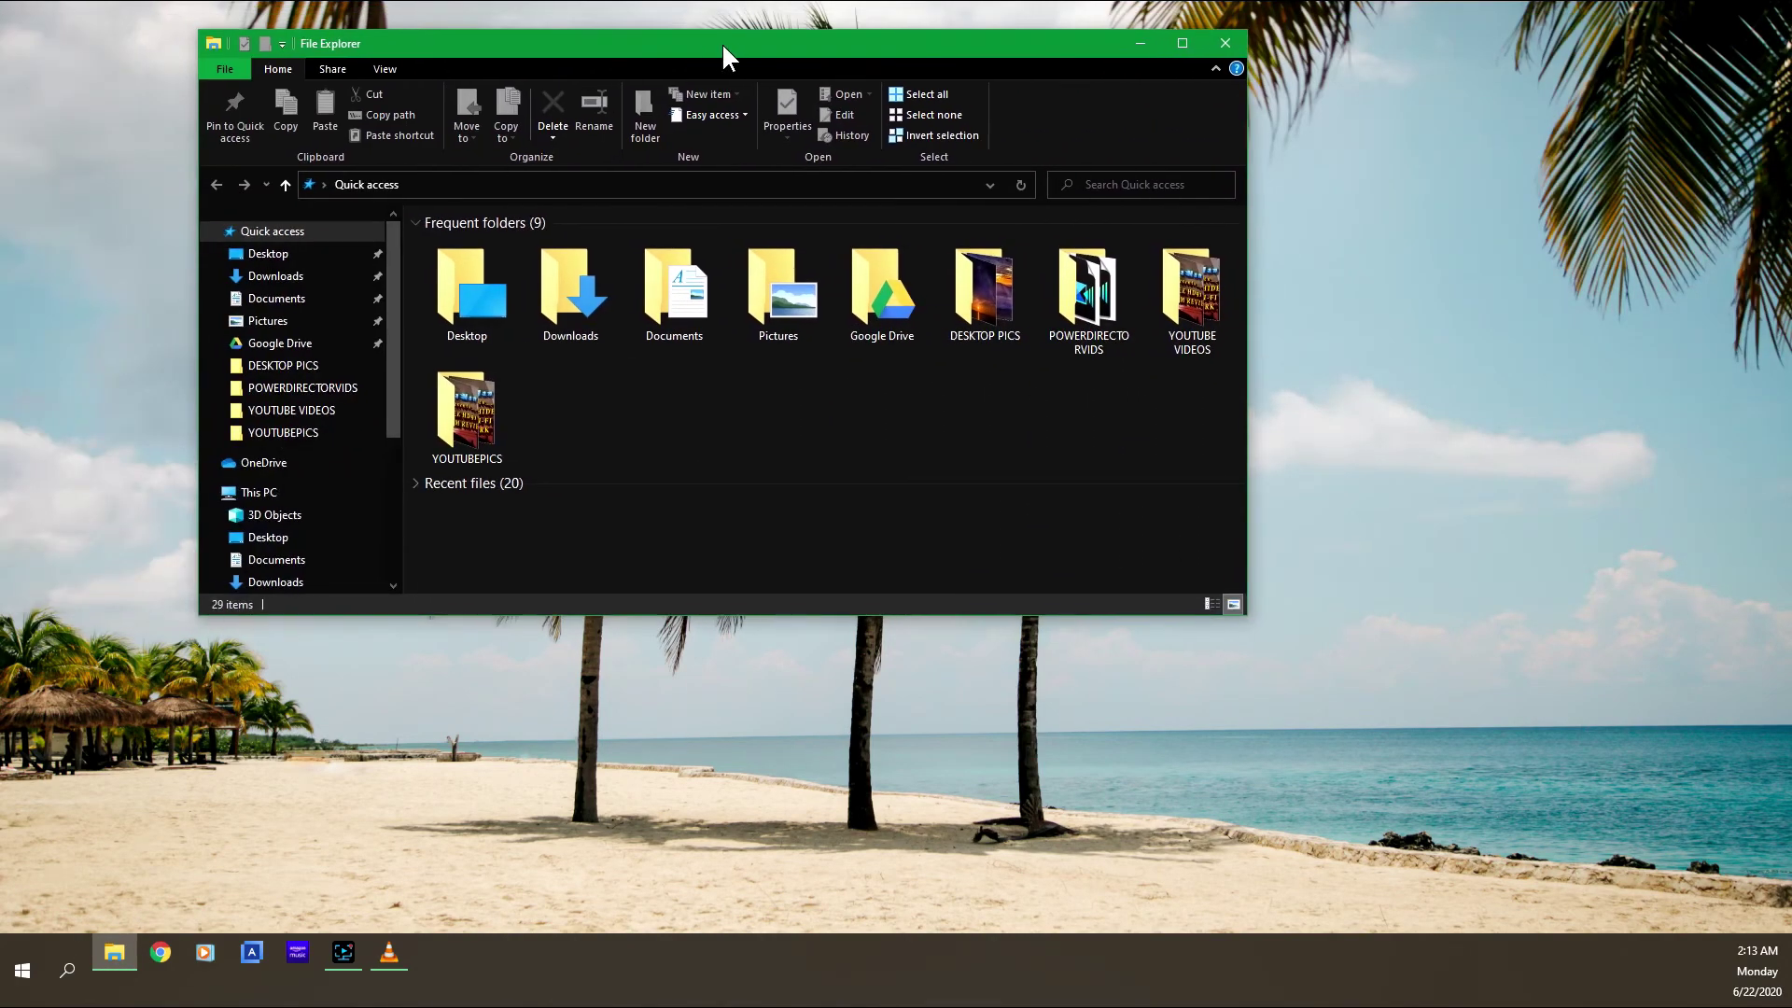
double_click(722, 48)
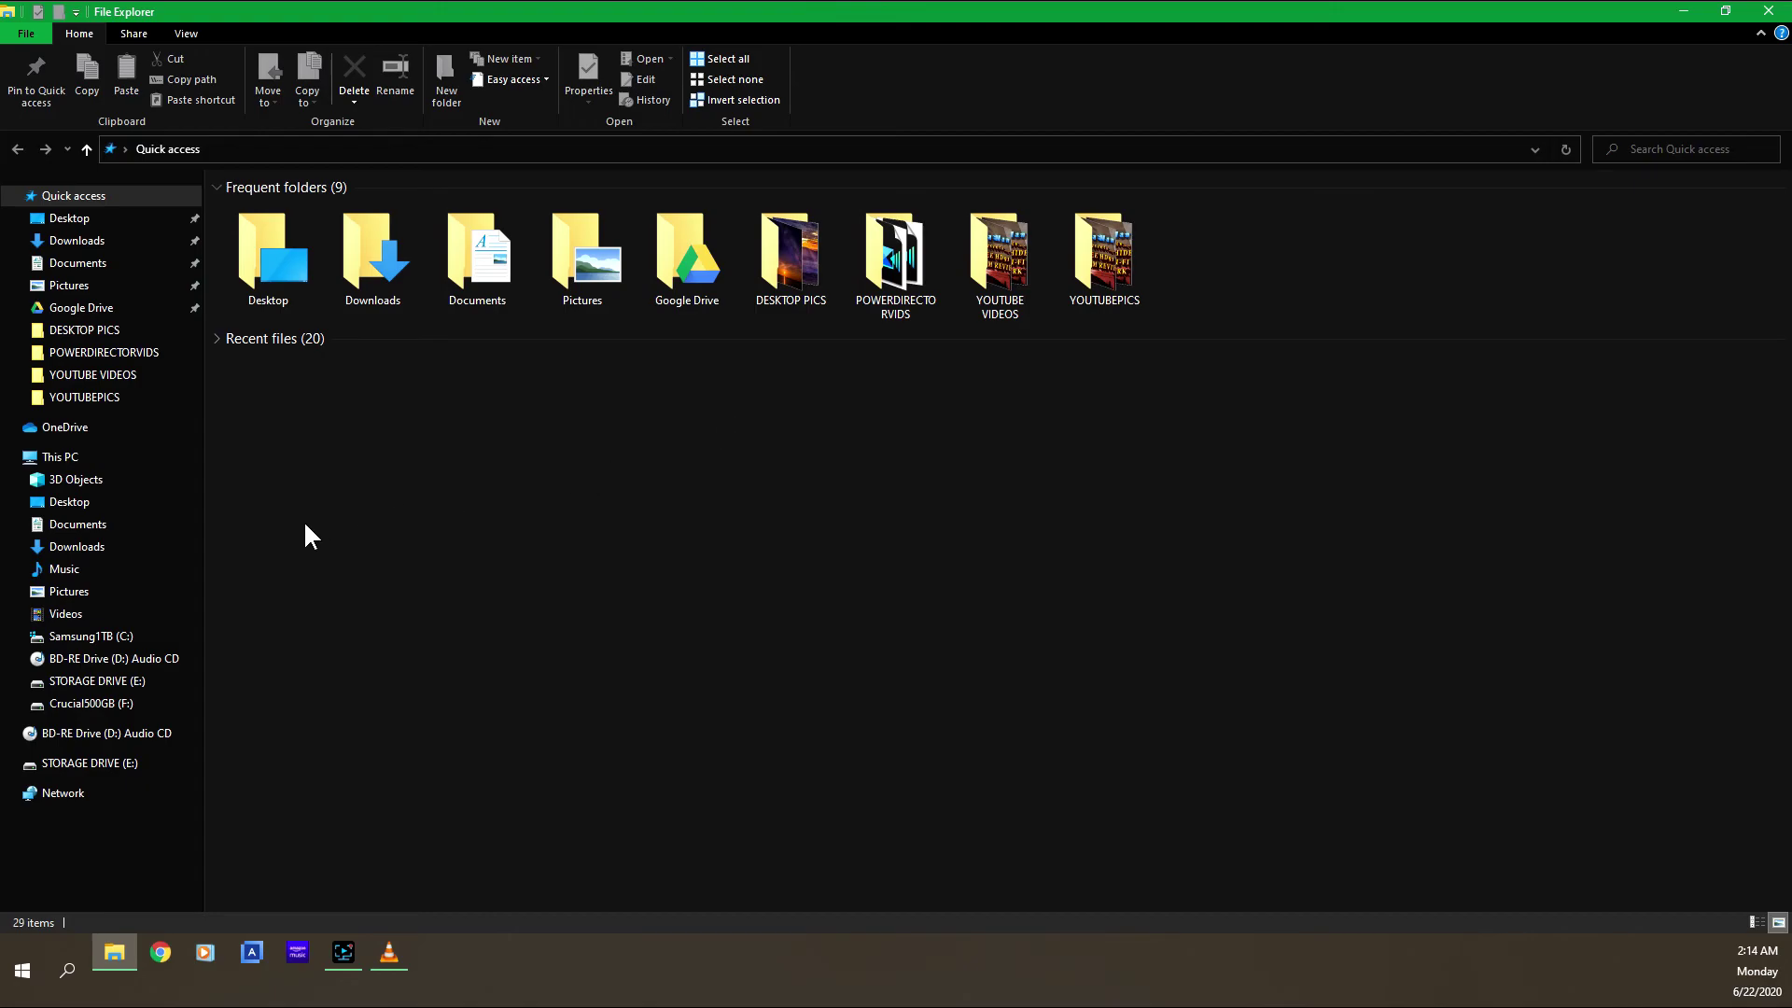
left_click(142, 567)
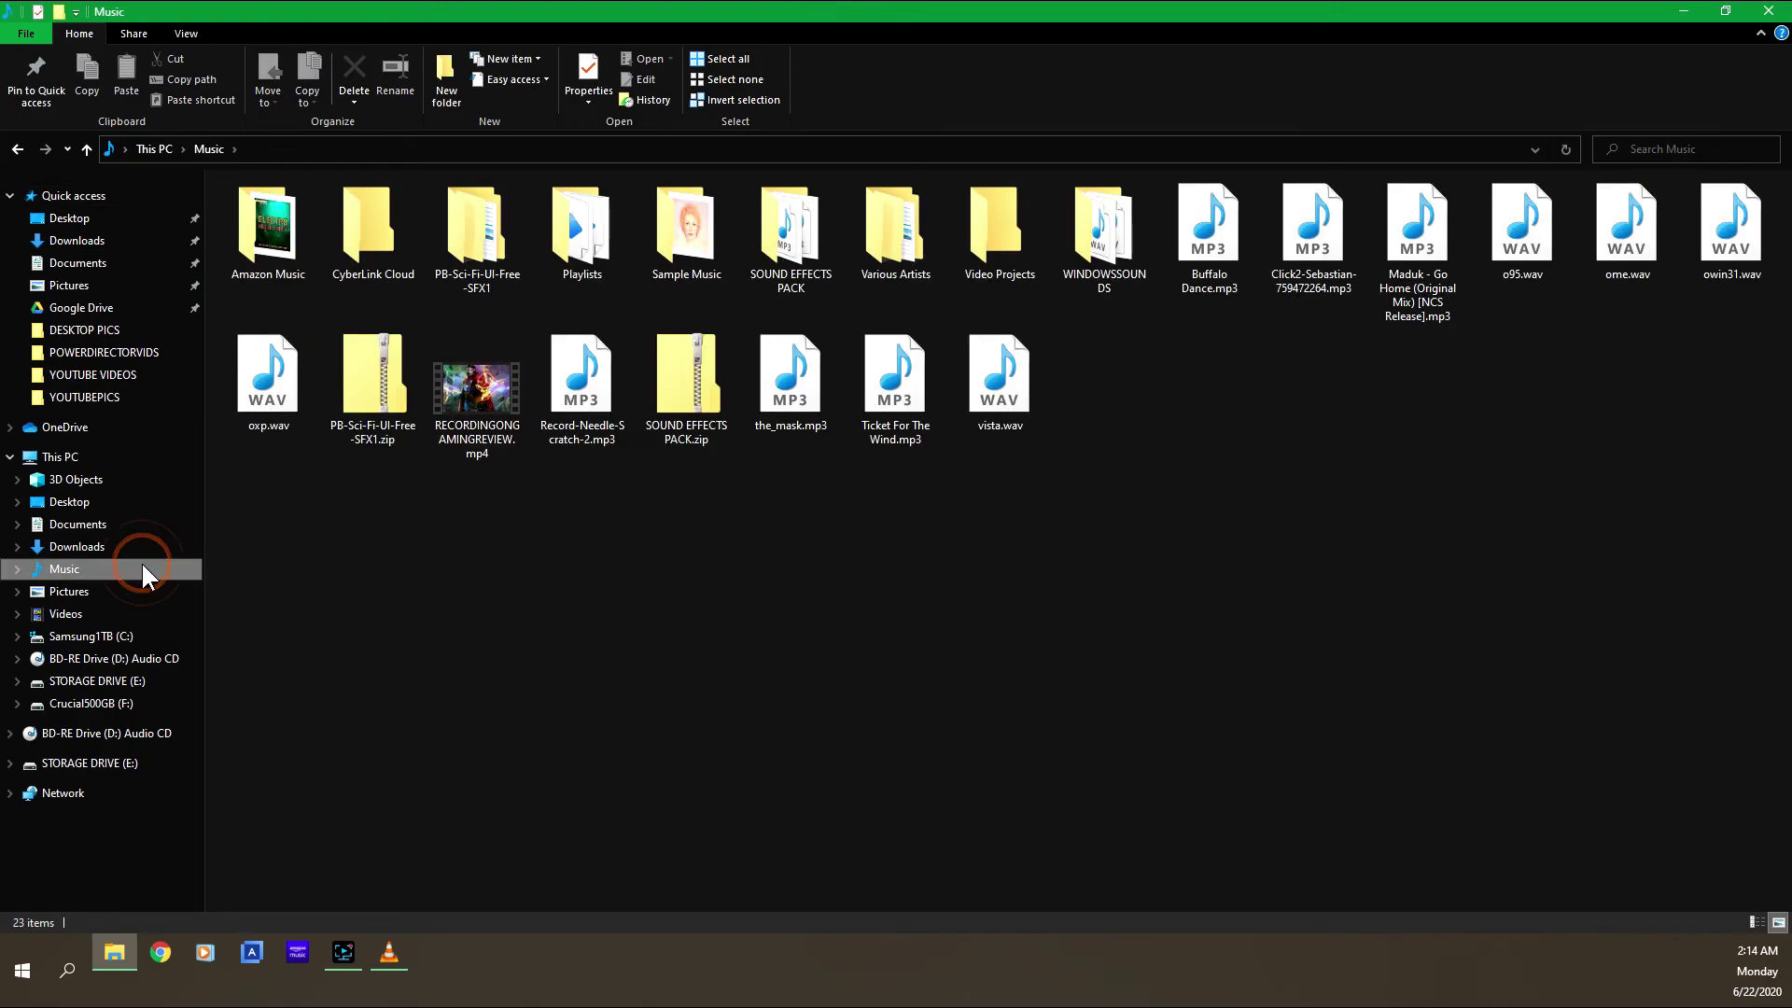
Step: Play Buffalo Dance.mp3 briefly to check the ripped track, pause it, and close the player
left_click(1206, 291)
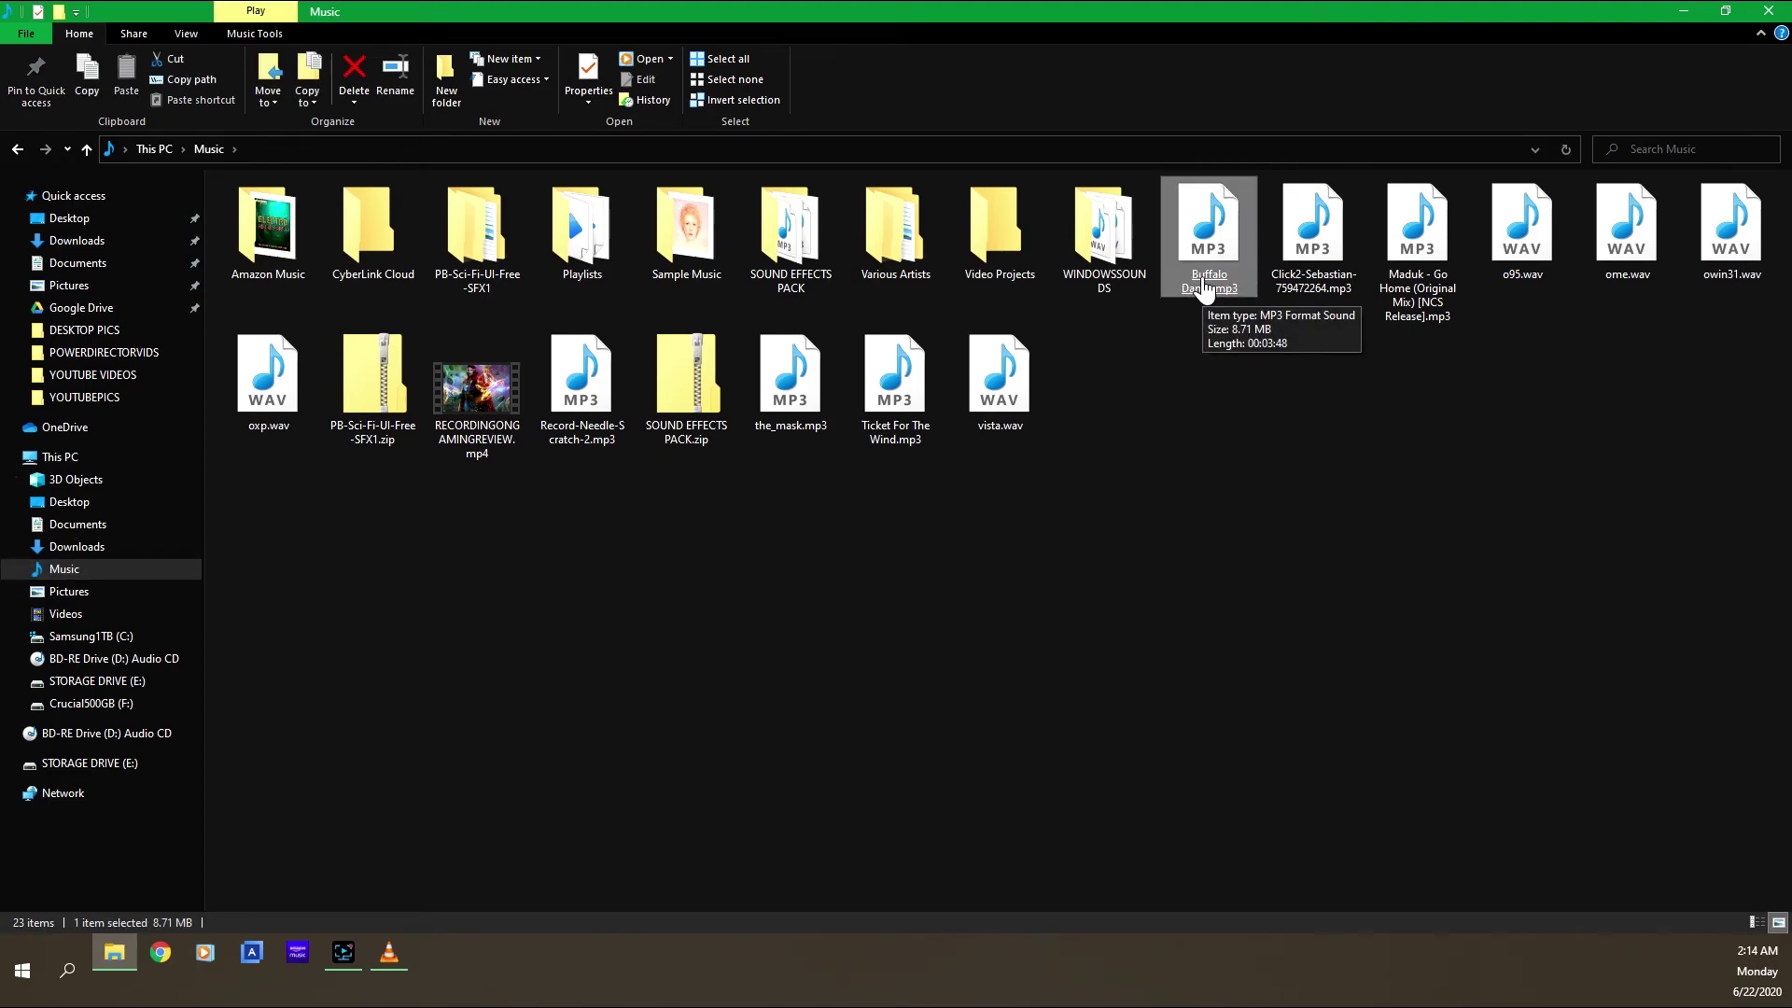
double_click(1205, 291)
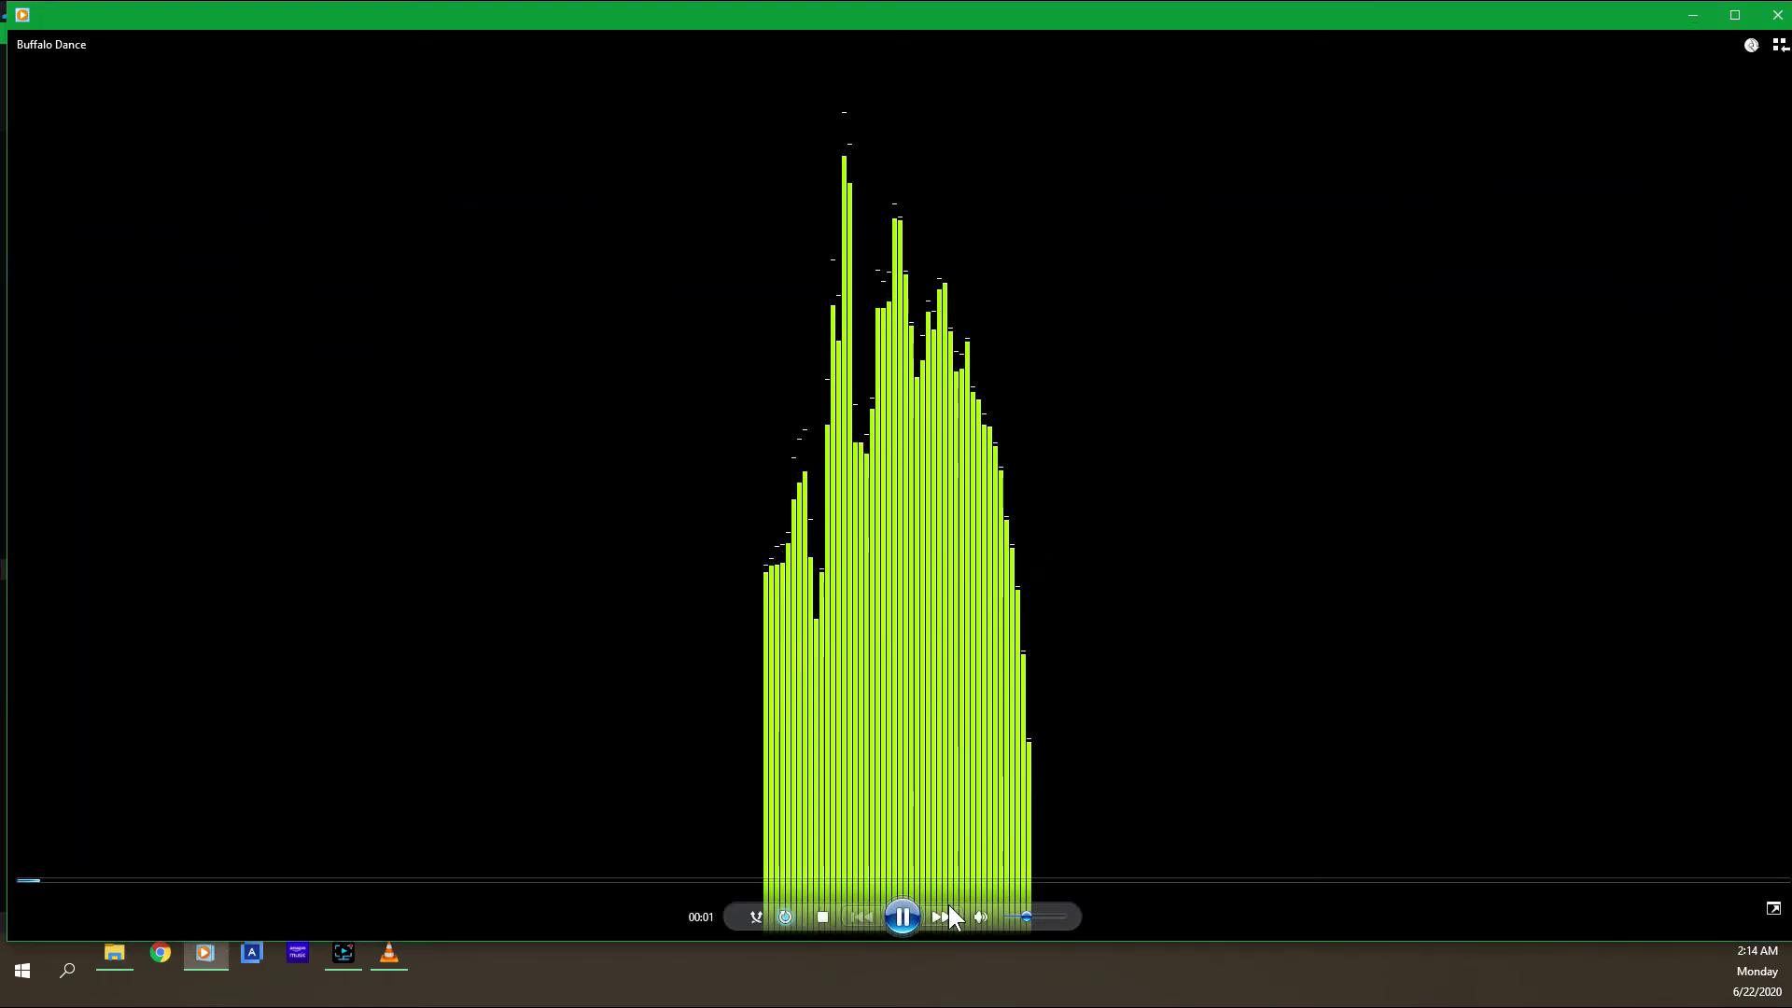
left_click(903, 915)
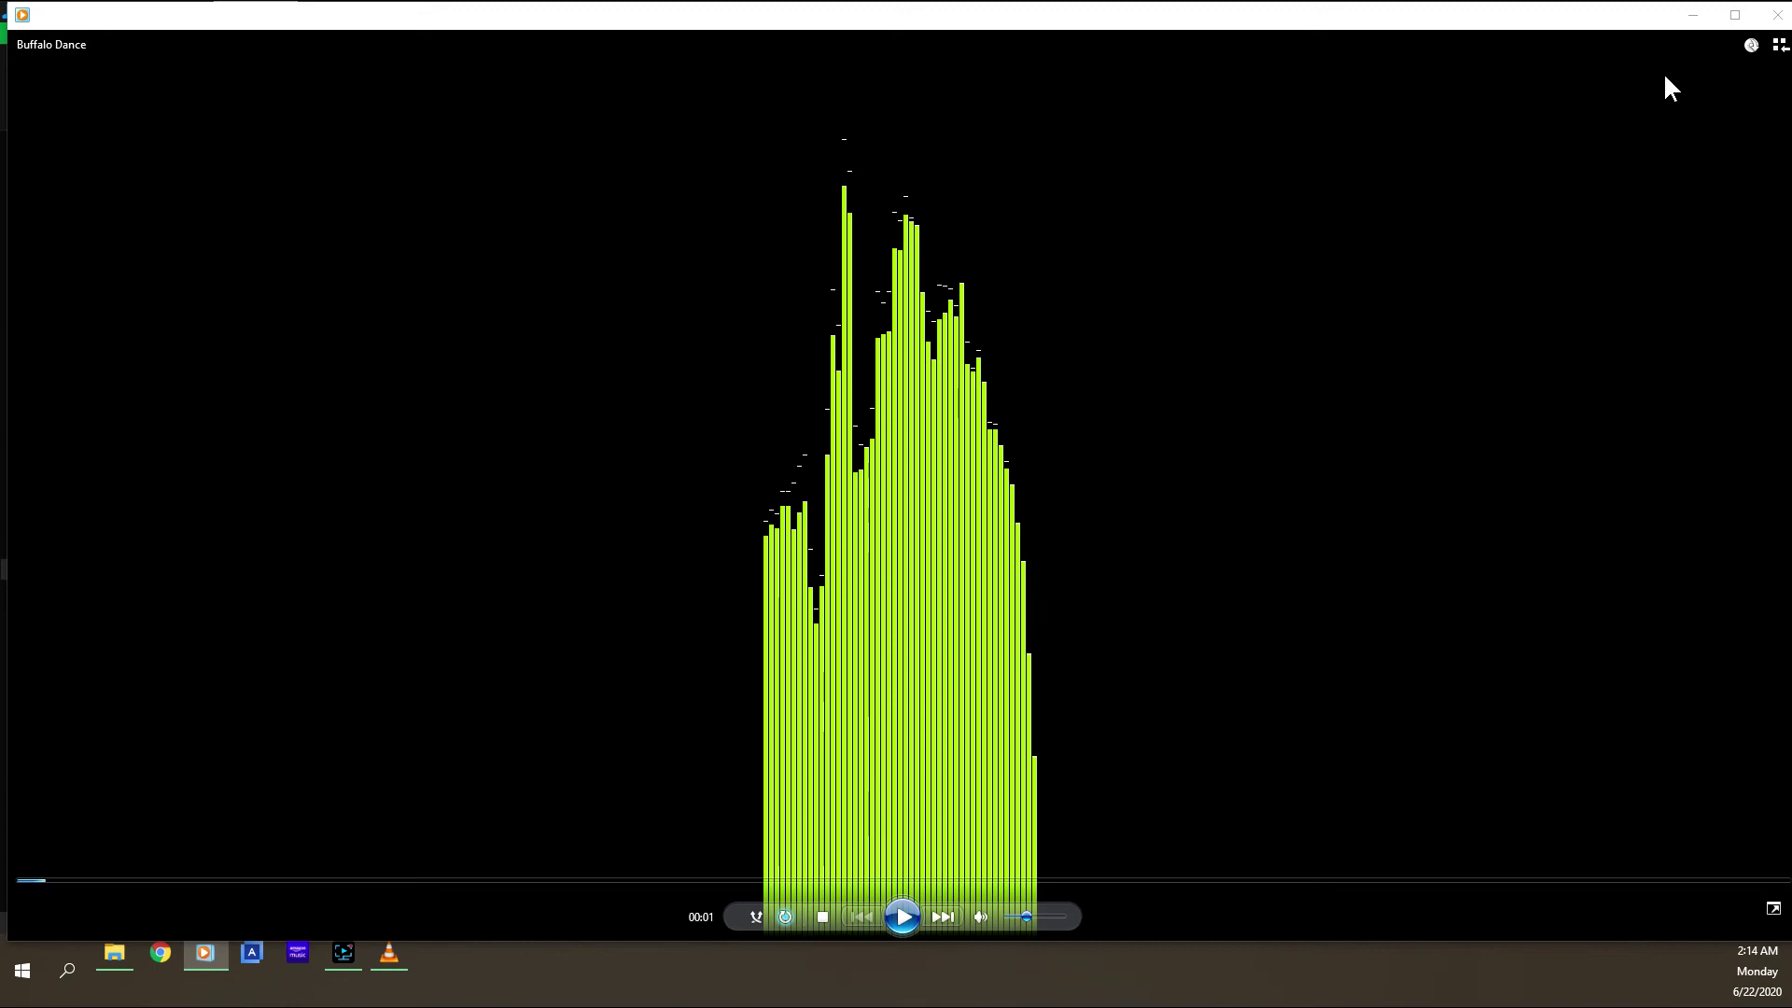
left_click(1777, 15)
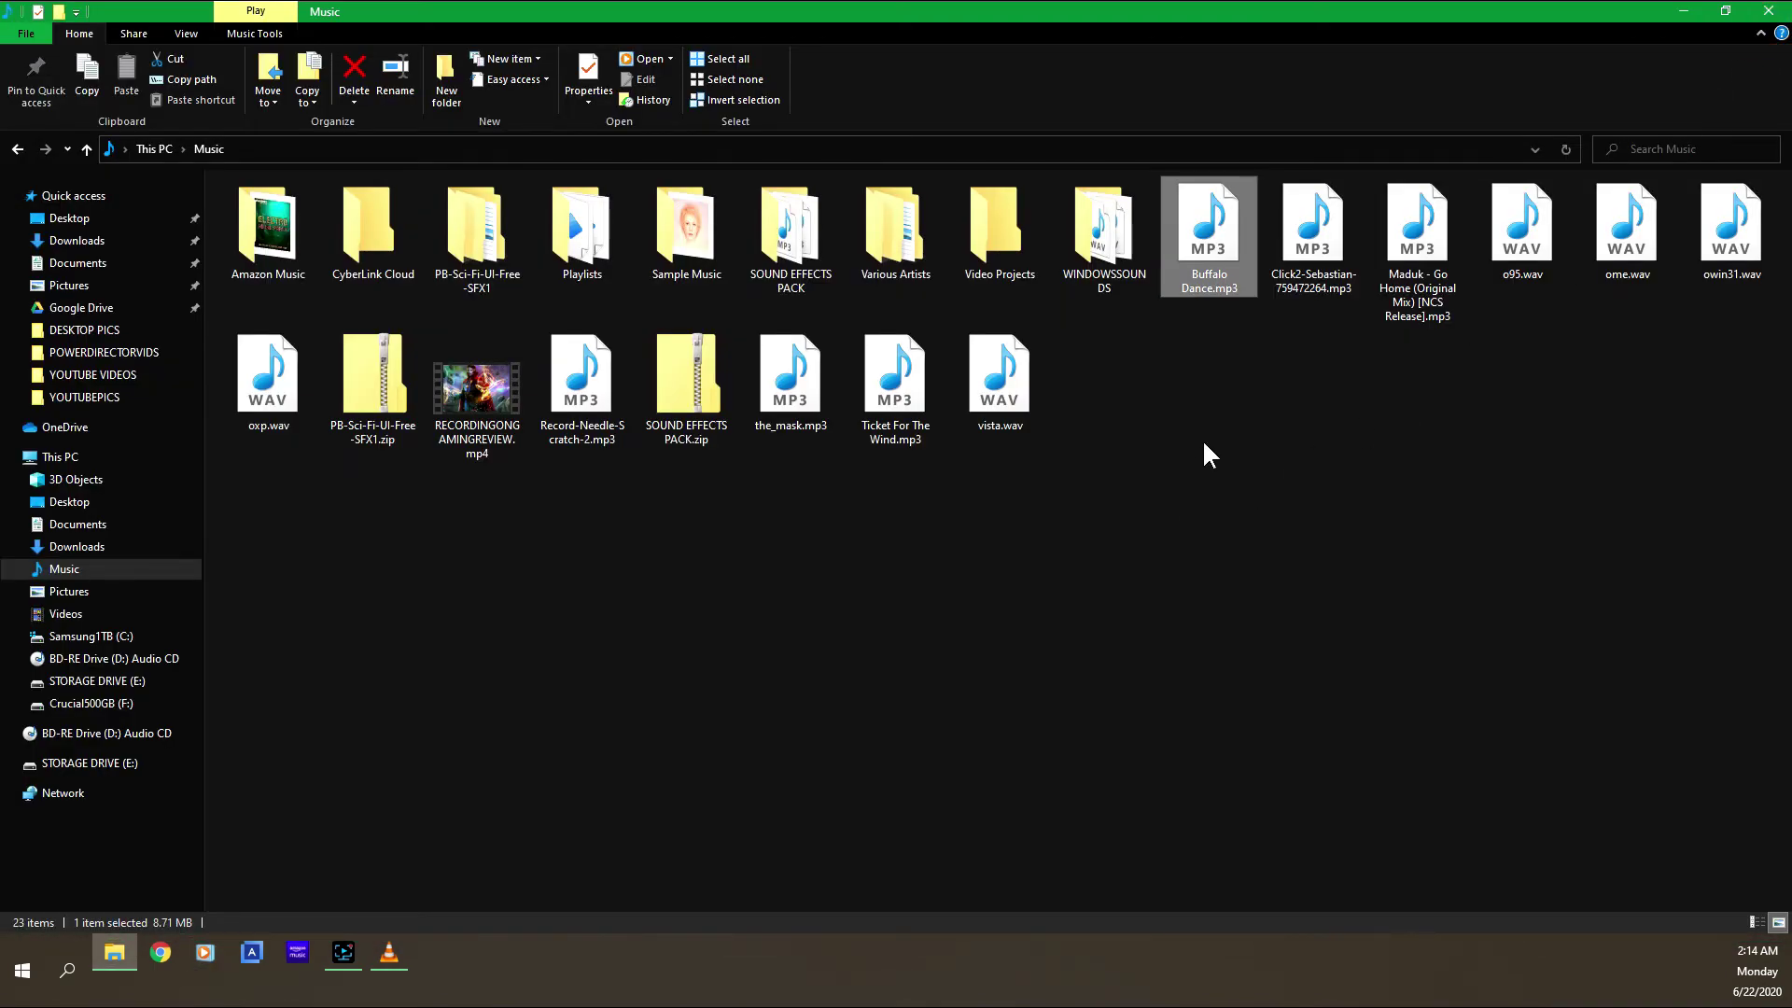